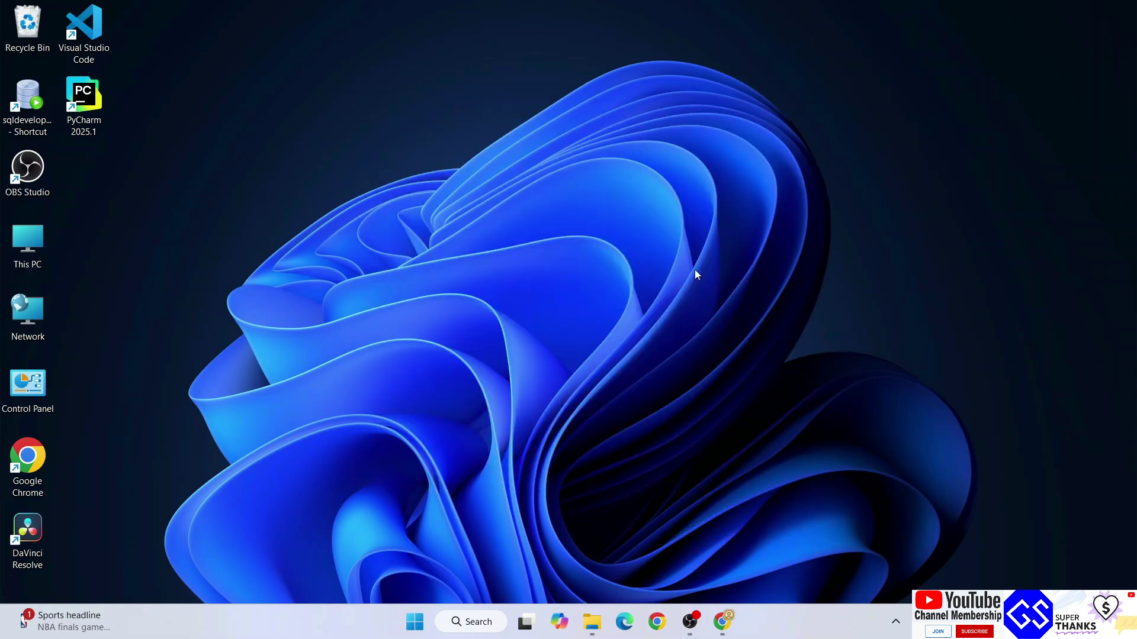
Search the web for 'java jdk download' in Chrome
left_click(722, 621)
left_click(388, 41)
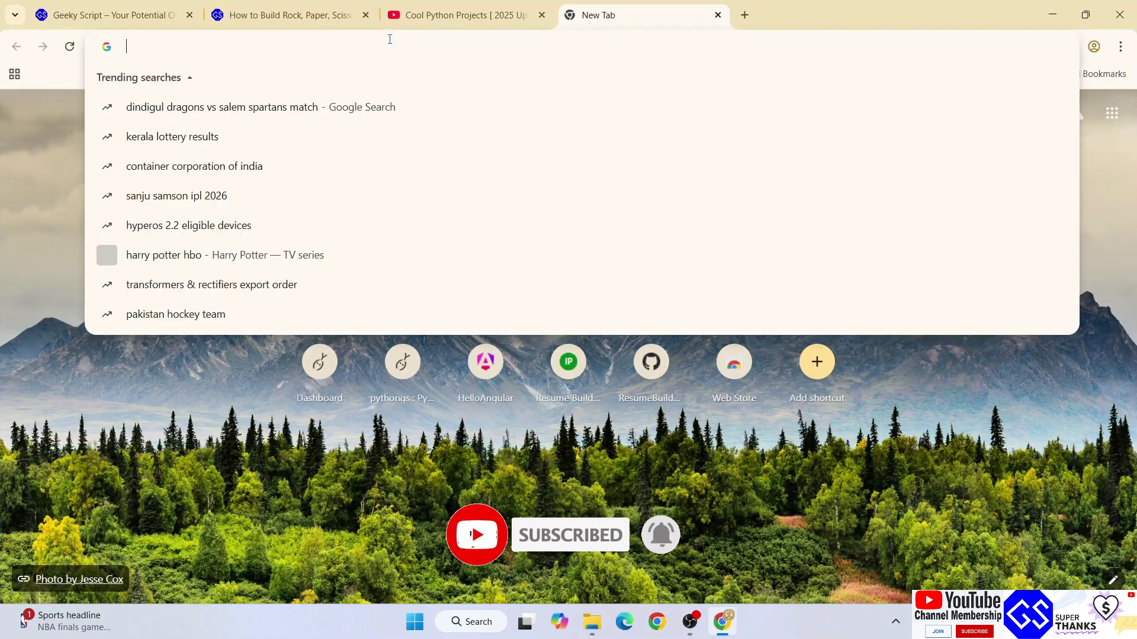
type("java ")
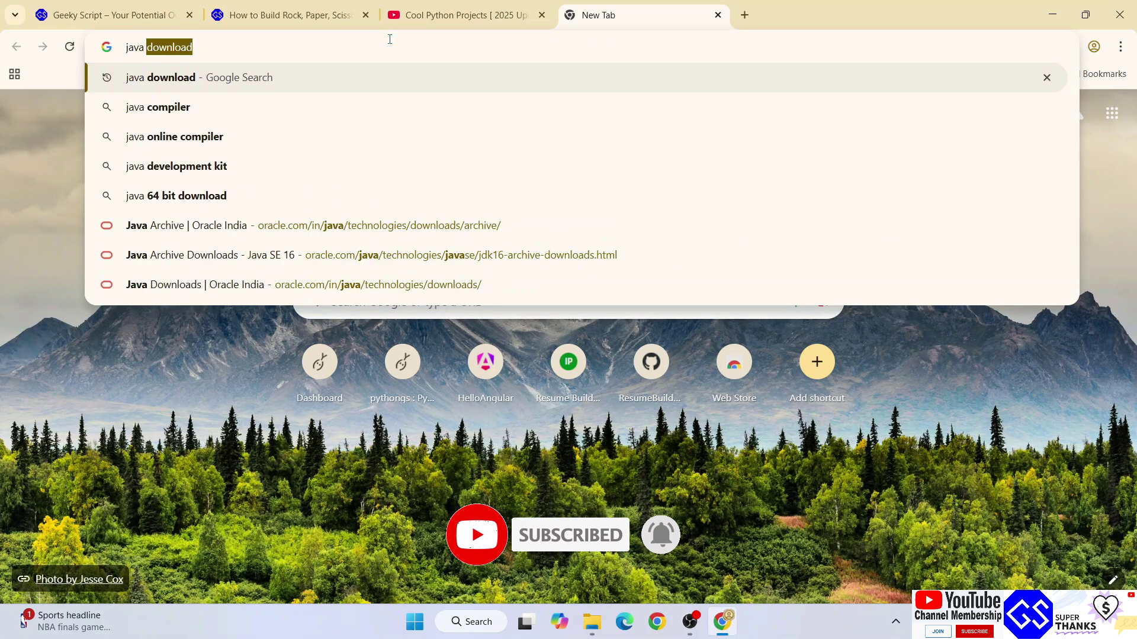
type("jdk ")
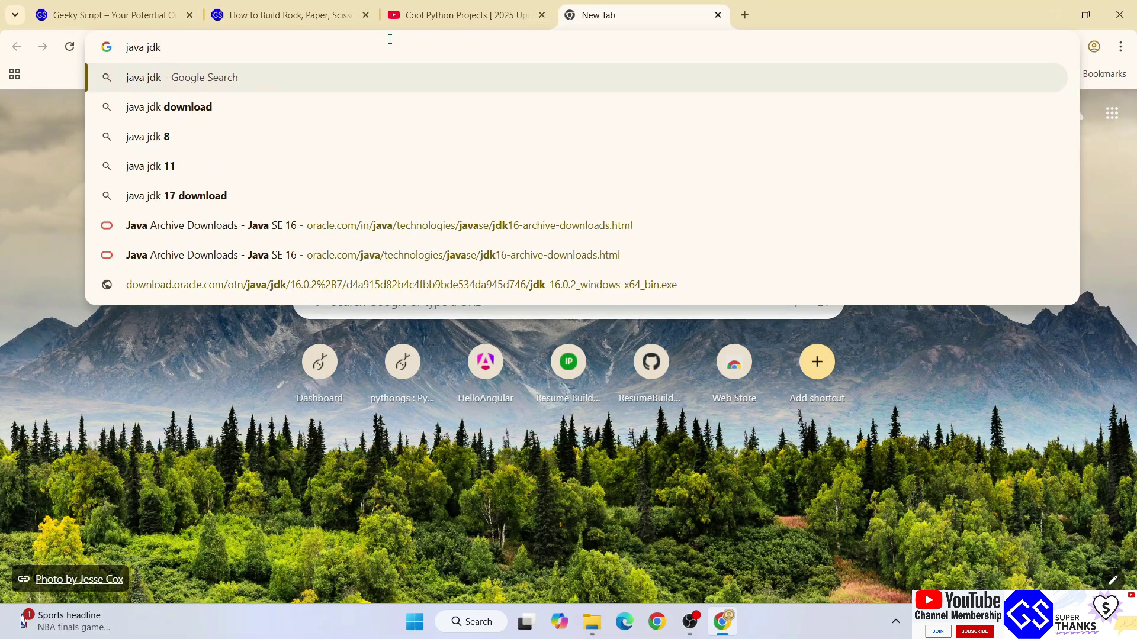
type("download")
key("Return")
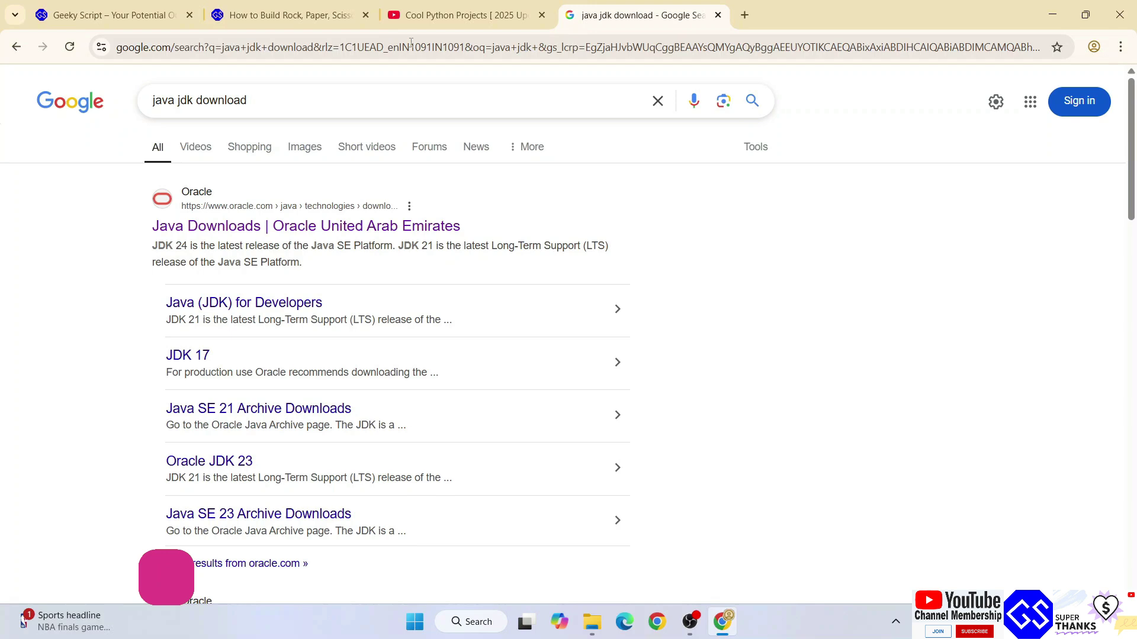
Open Oracle's Java Downloads result and look over the JDK 24.0.1 listings
left_click(289, 229)
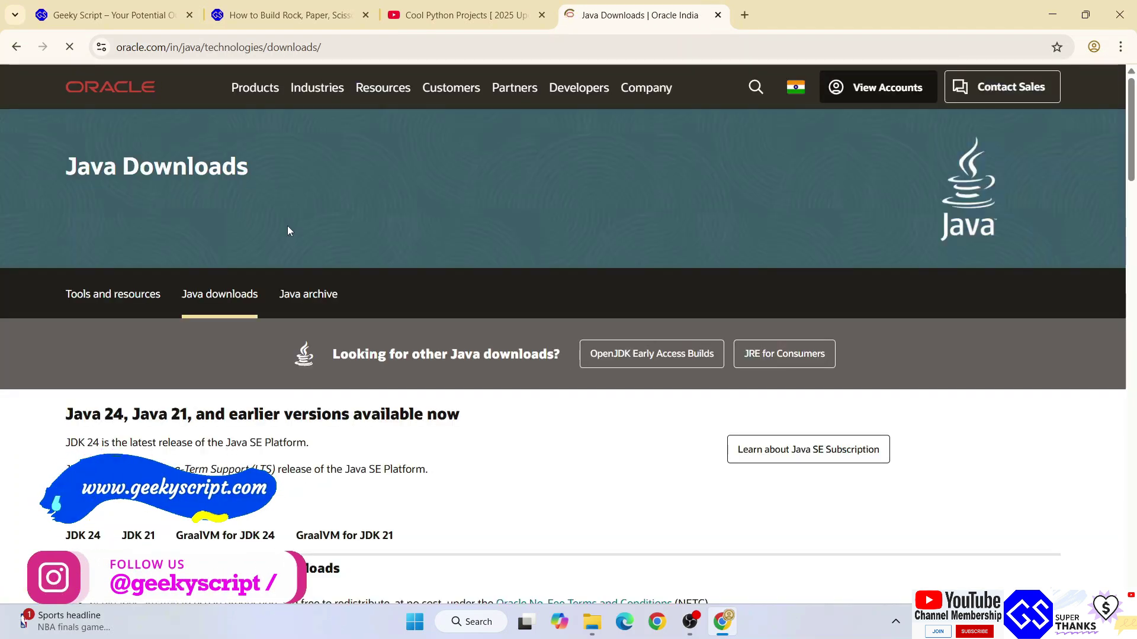
scroll(384, 223, "down", 3)
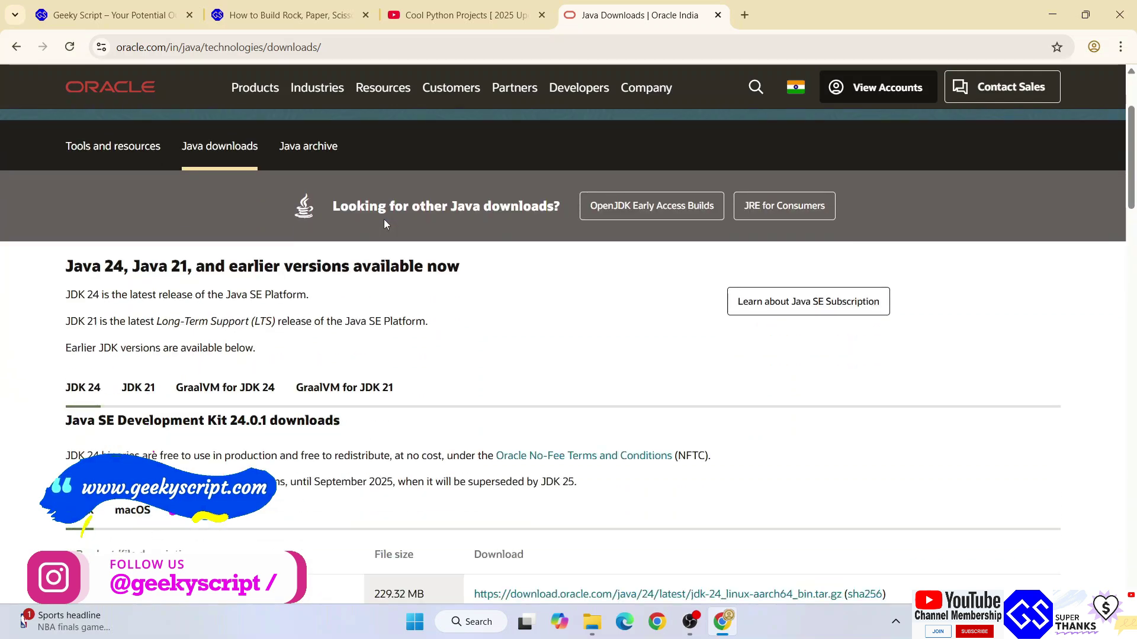
scroll(383, 223, "down", 2)
left_click_drag(199, 273, 427, 267)
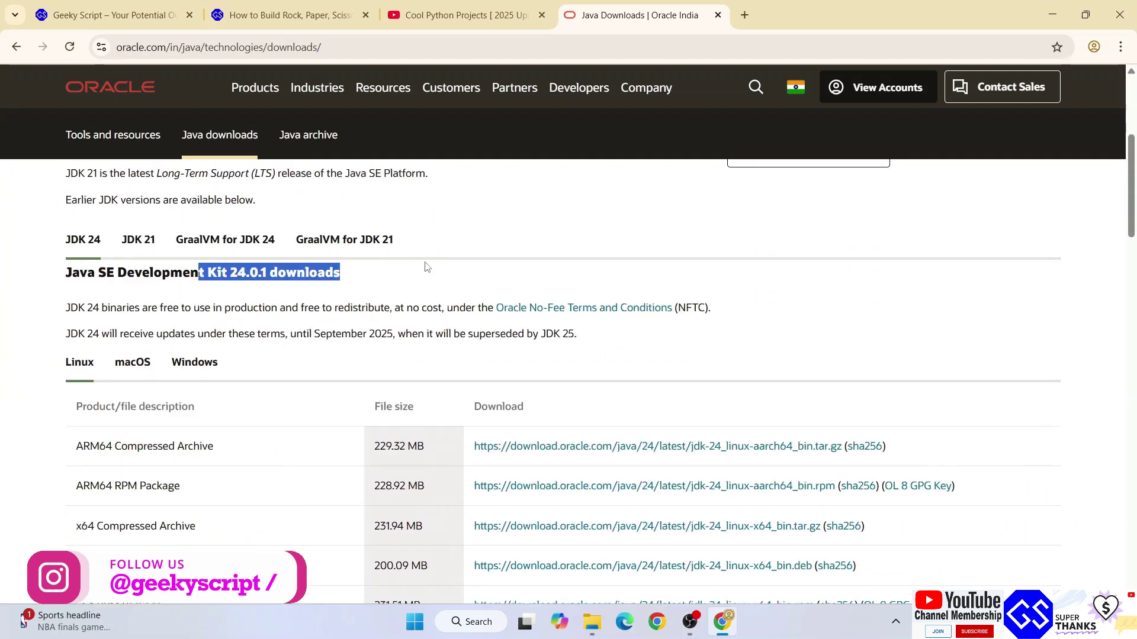
left_click(361, 281)
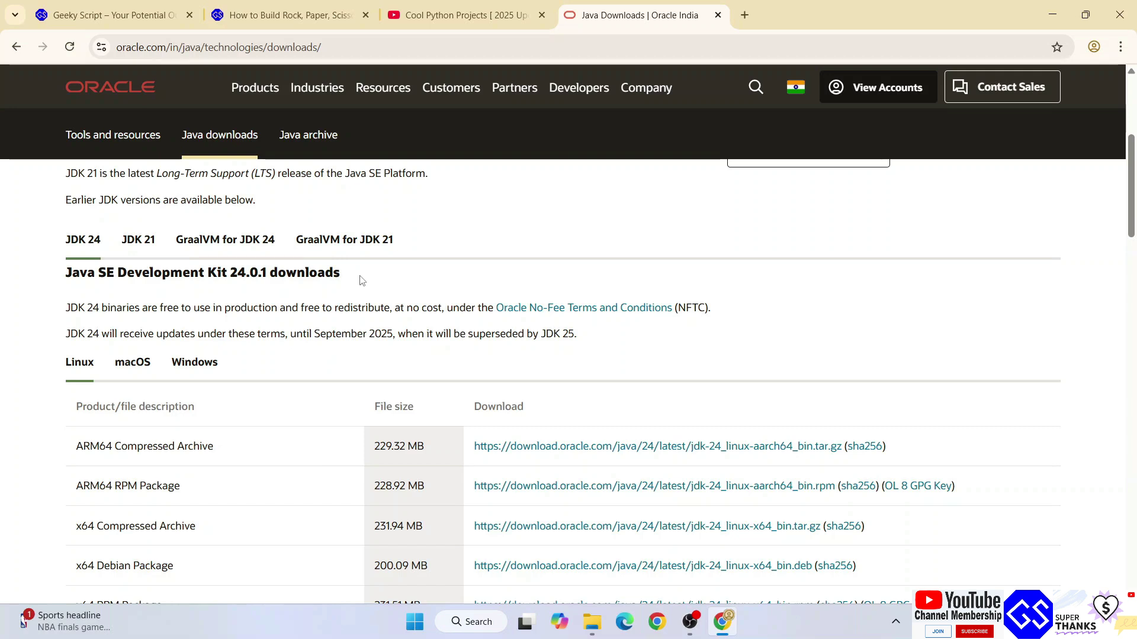
scroll(367, 276, "up", 1)
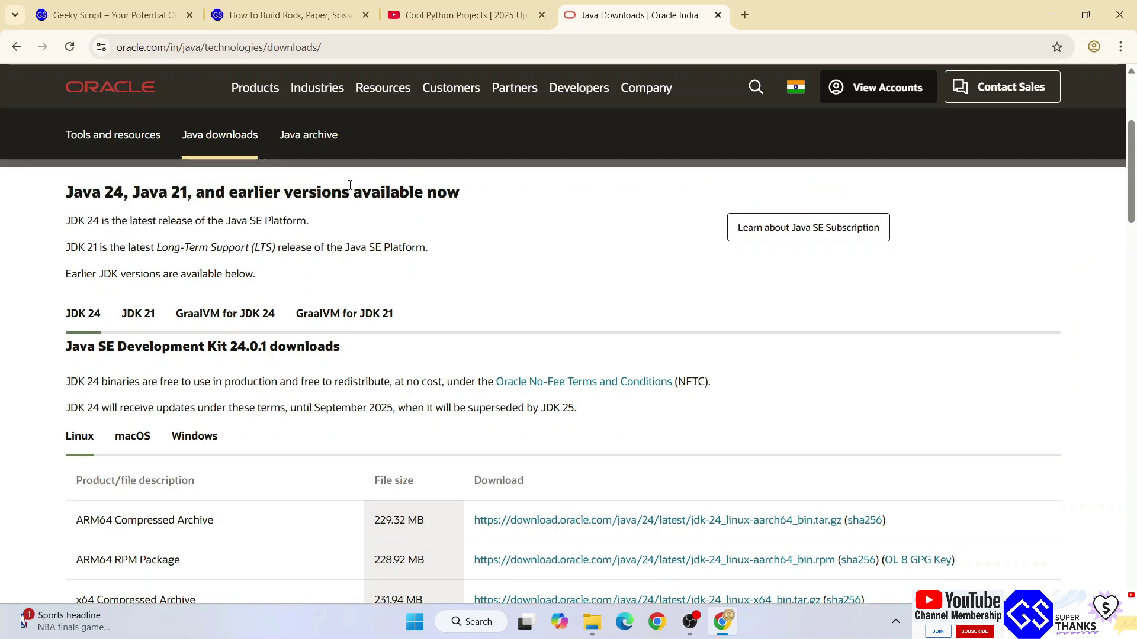
Open Oracle's Java Archive page
left_click(322, 138)
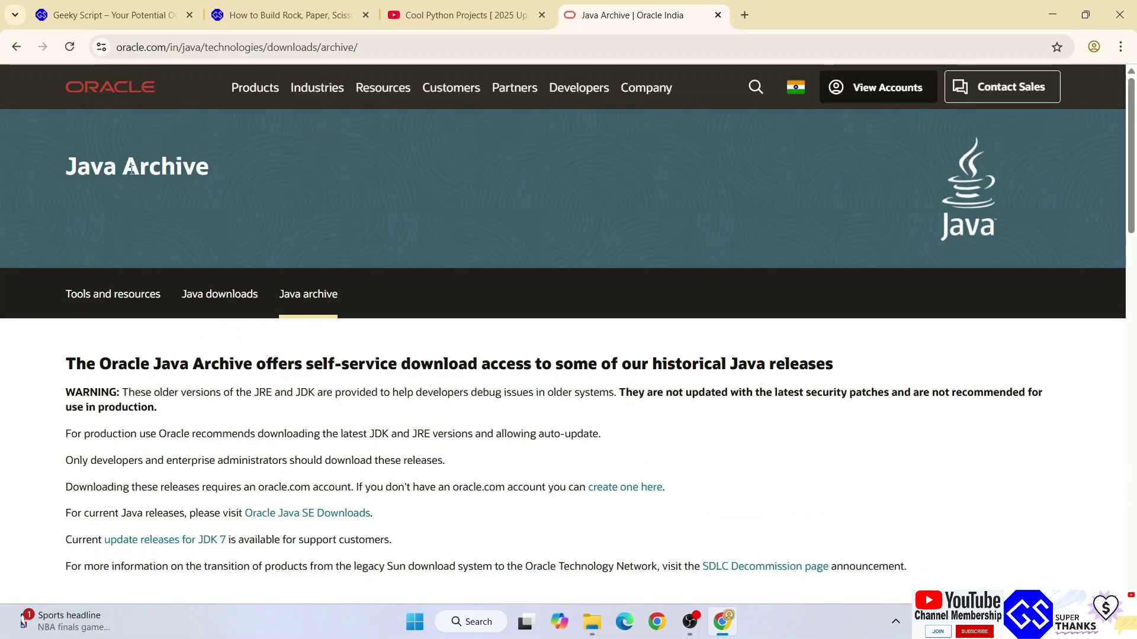
left_click_drag(82, 170, 303, 180)
left_click(332, 182)
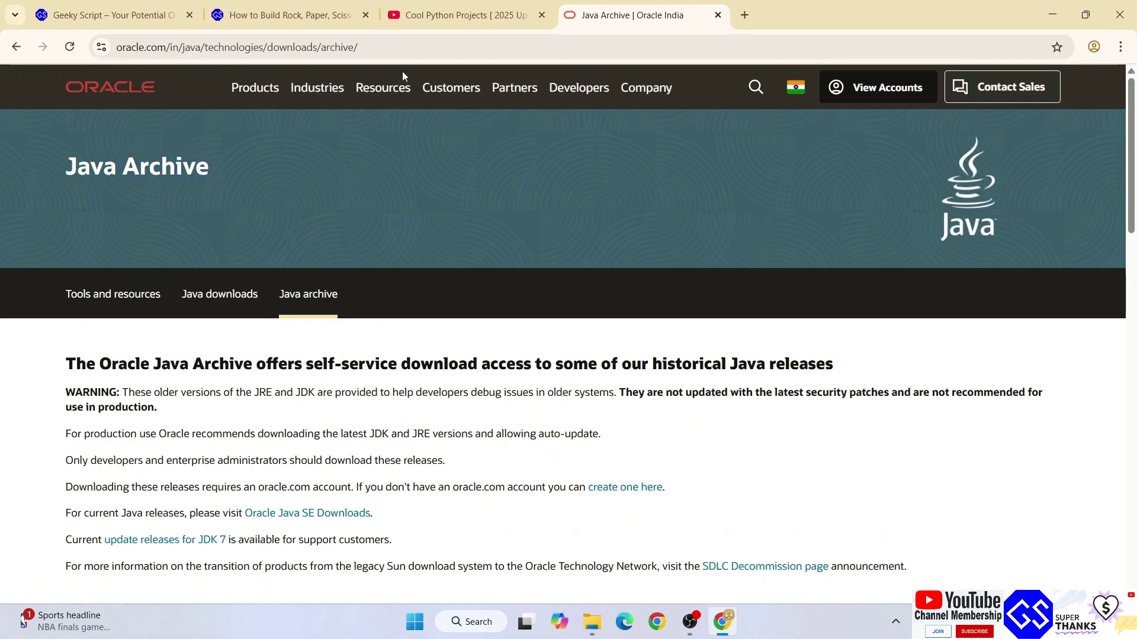
left_click(396, 49)
left_click(410, 192)
left_click_drag(156, 176, 322, 194)
left_click(521, 193)
Scroll down the Java Archive page to the previous Java releases section
scroll(521, 195, "down", 3)
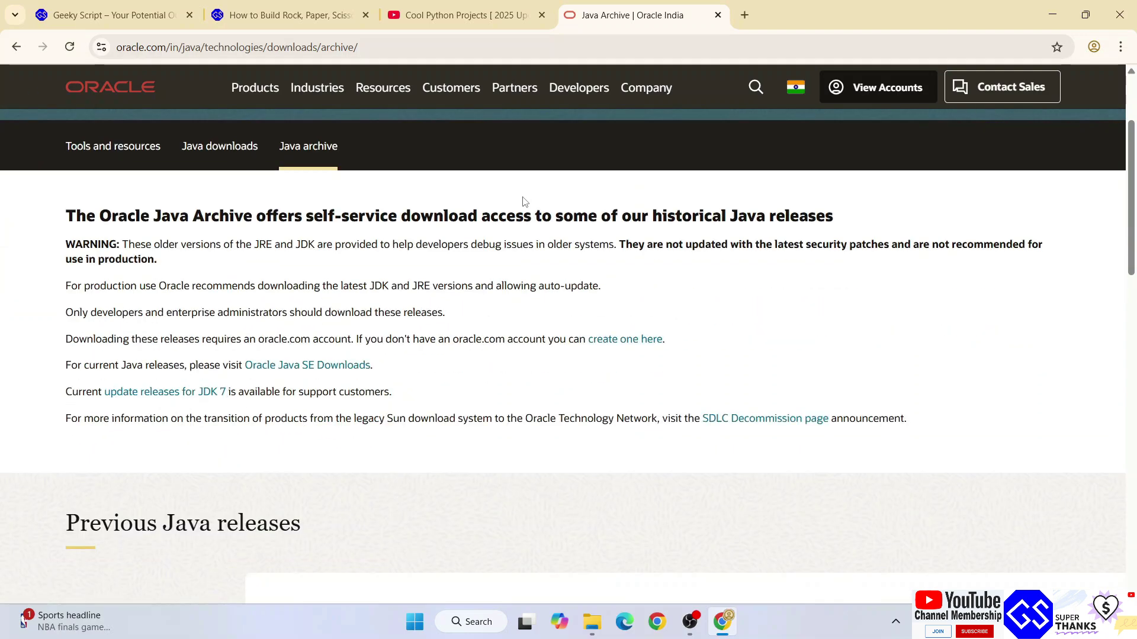
scroll(523, 201, "down", 2)
scroll(524, 204, "down", 1)
scroll(524, 205, "down", 2)
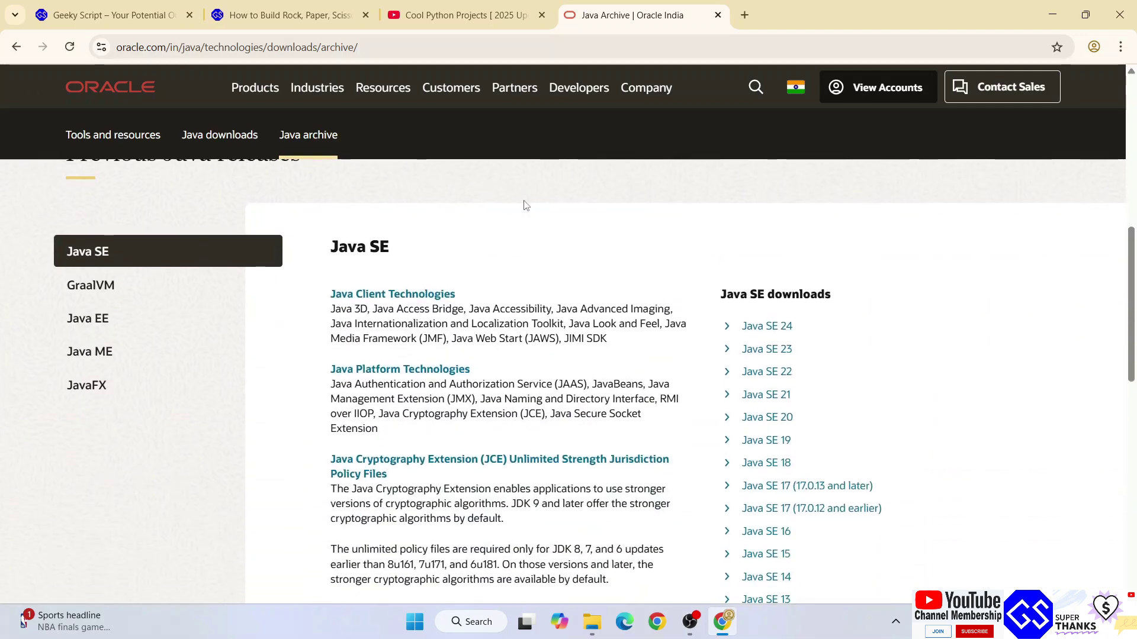
scroll(525, 205, "down", 1)
left_click_drag(738, 232, 918, 489)
left_click(737, 220)
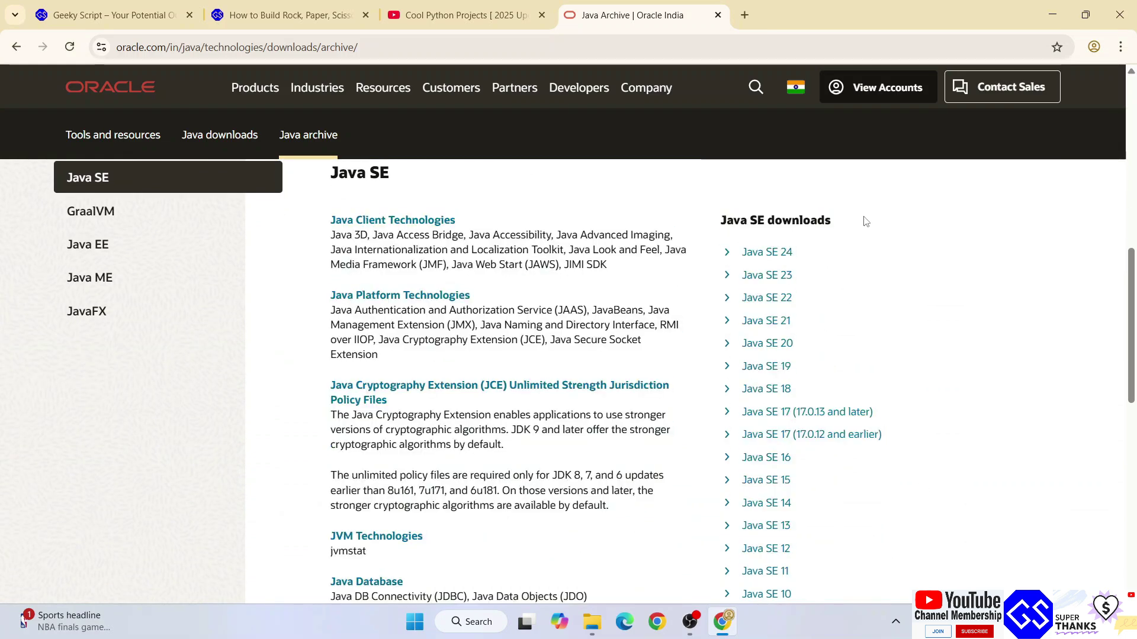
scroll(893, 235, "down", 1)
scroll(893, 236, "up", 1)
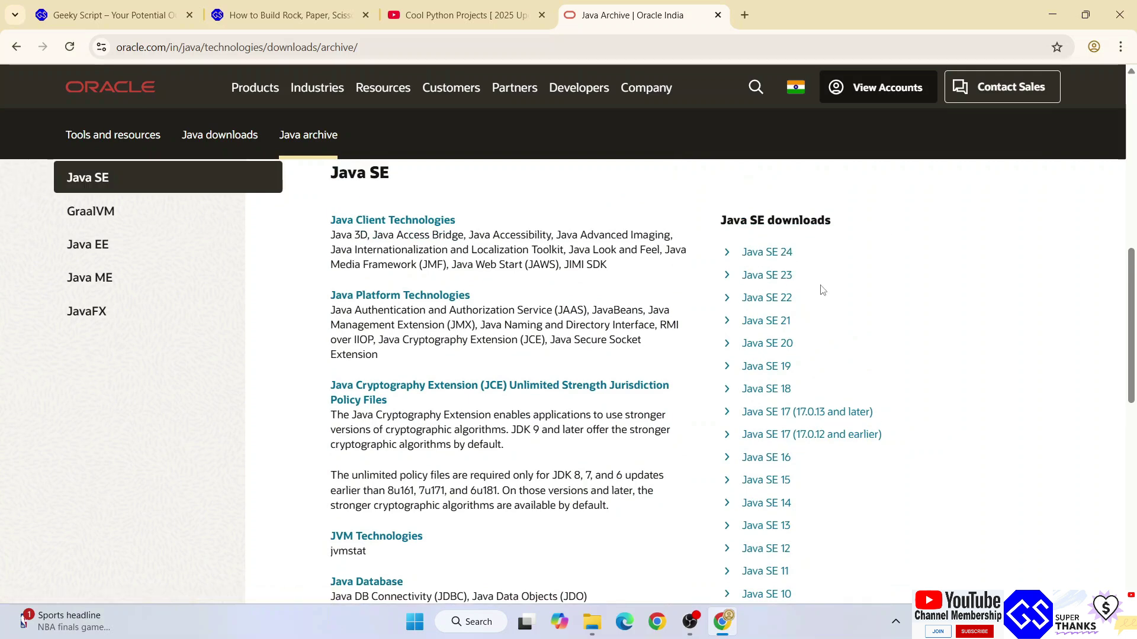
Find Java SE 16 in the release list and open its archive downloads page
scroll(850, 305, "down", 1)
scroll(851, 307, "down", 1)
scroll(853, 309, "down", 2)
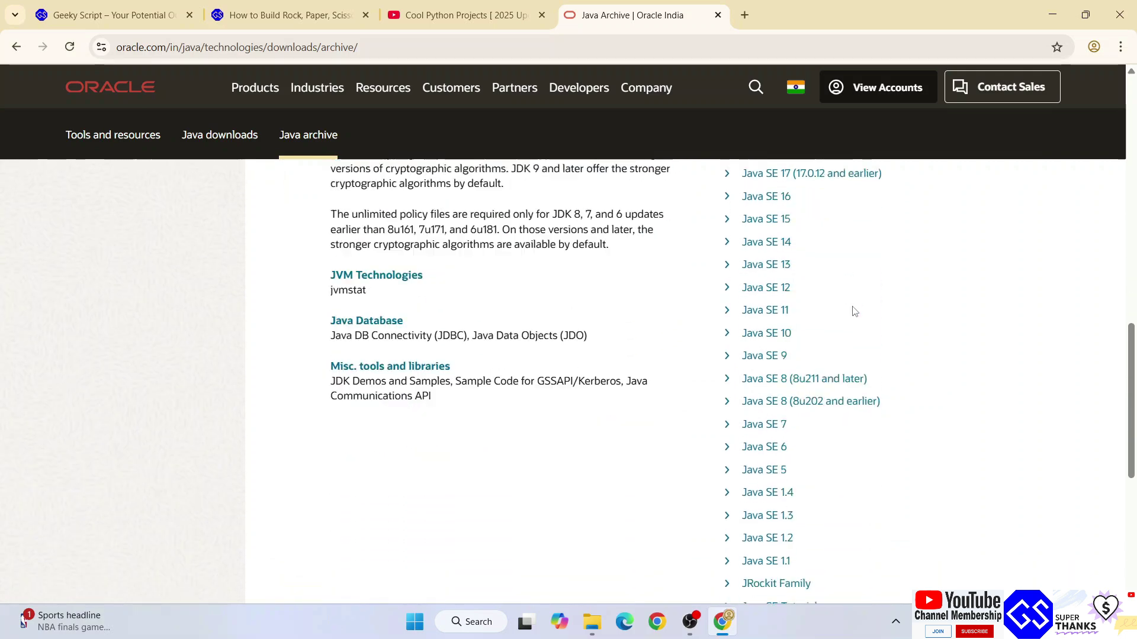
scroll(855, 312, "down", 2)
scroll(858, 332, "down", 1)
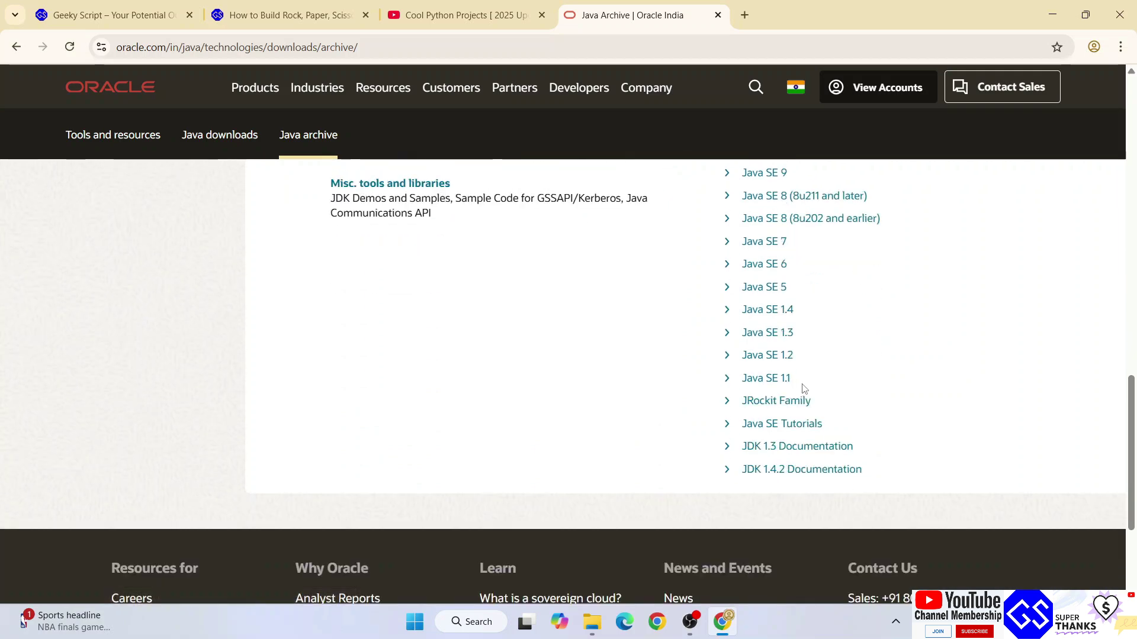
scroll(833, 379, "up", 1)
scroll(856, 417, "up", 2)
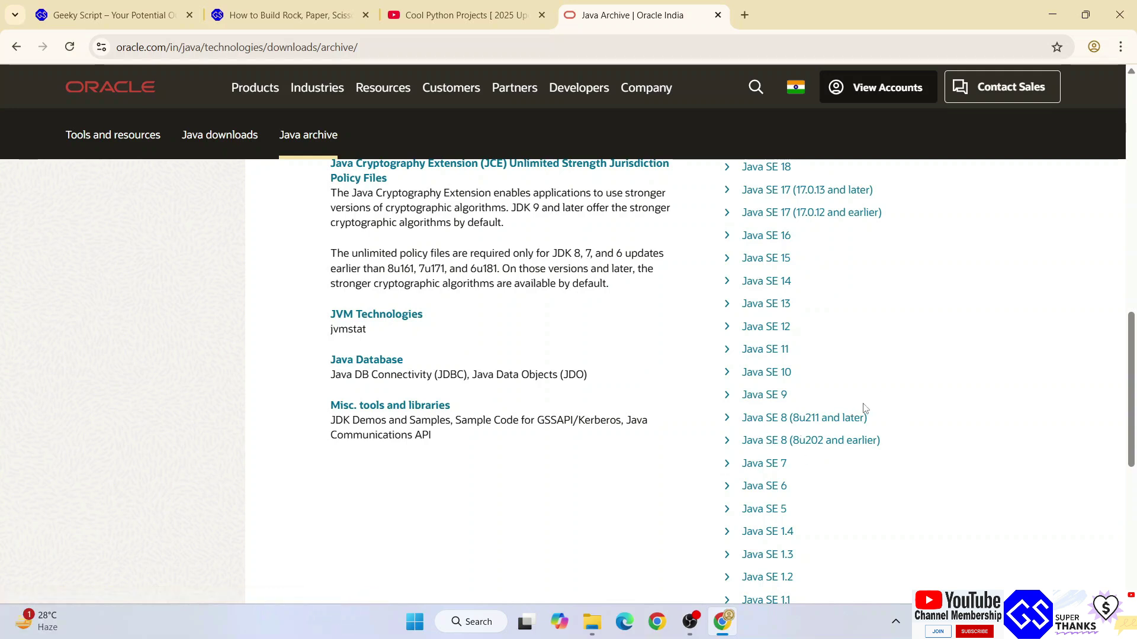
scroll(874, 386, "up", 1)
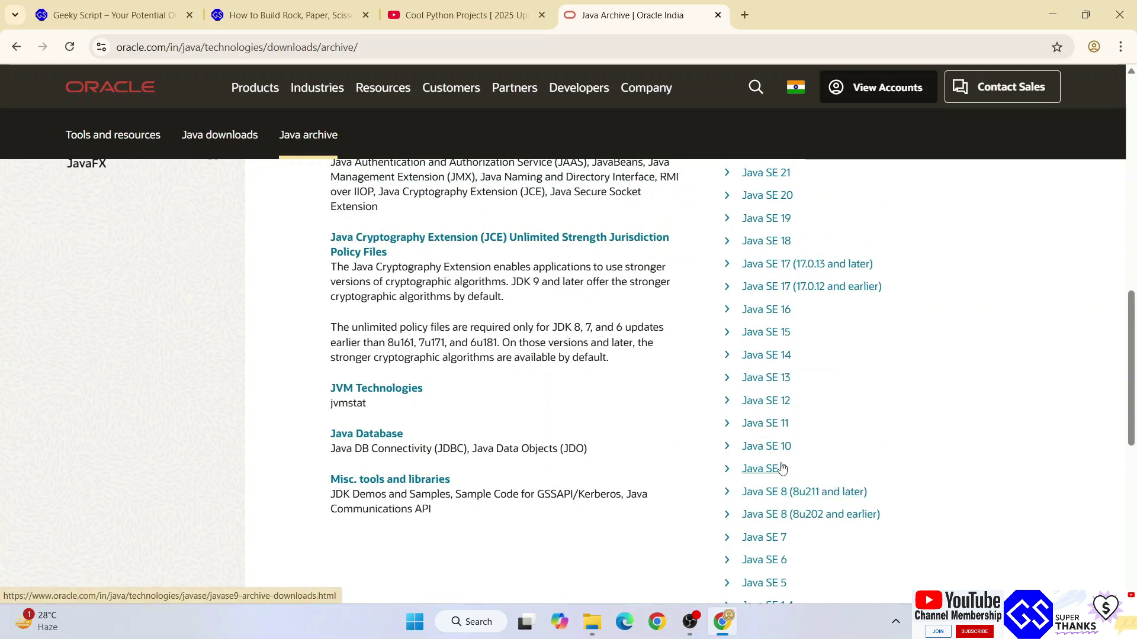
scroll(799, 361, "up", 1)
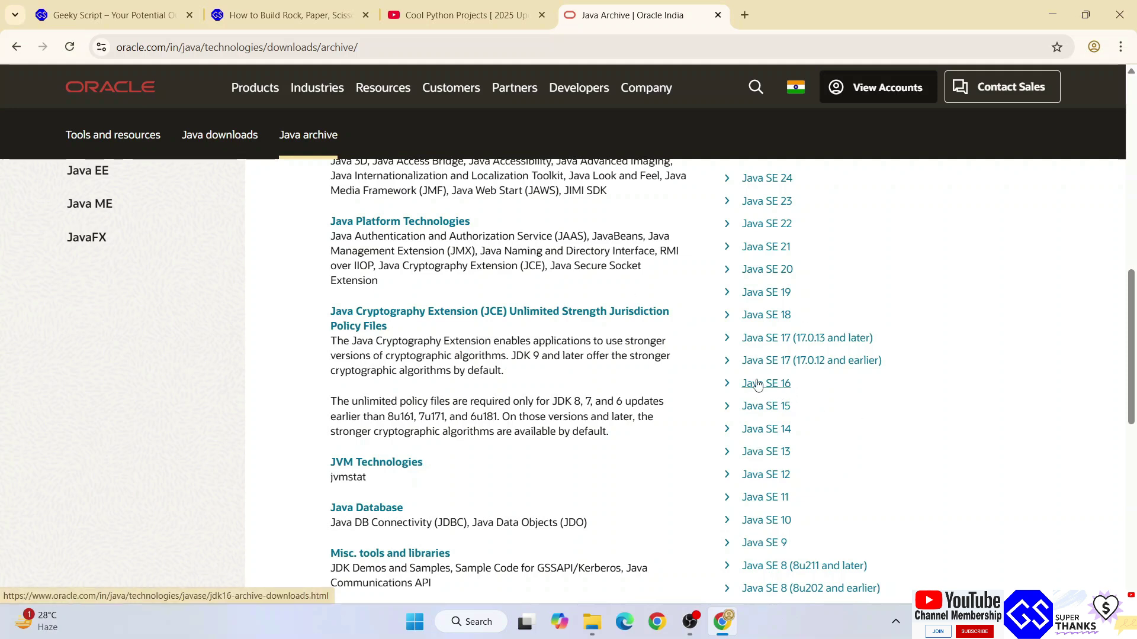
scroll(842, 413, "up", 3)
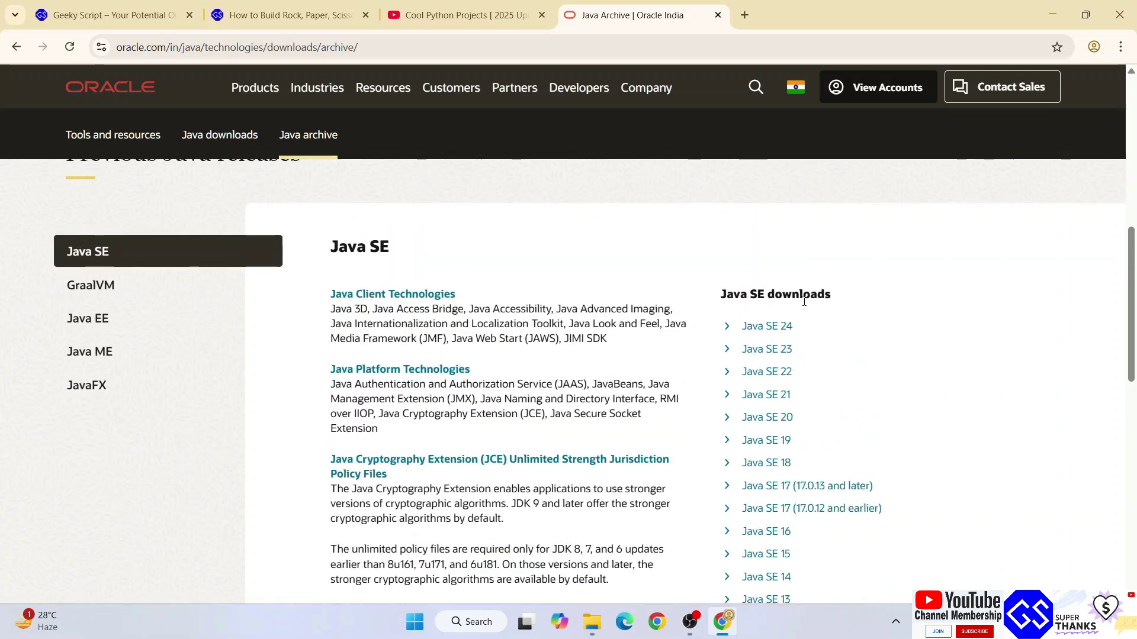
scroll(808, 331, "down", 2)
scroll(817, 415, "down", 1)
scroll(819, 433, "up", 1)
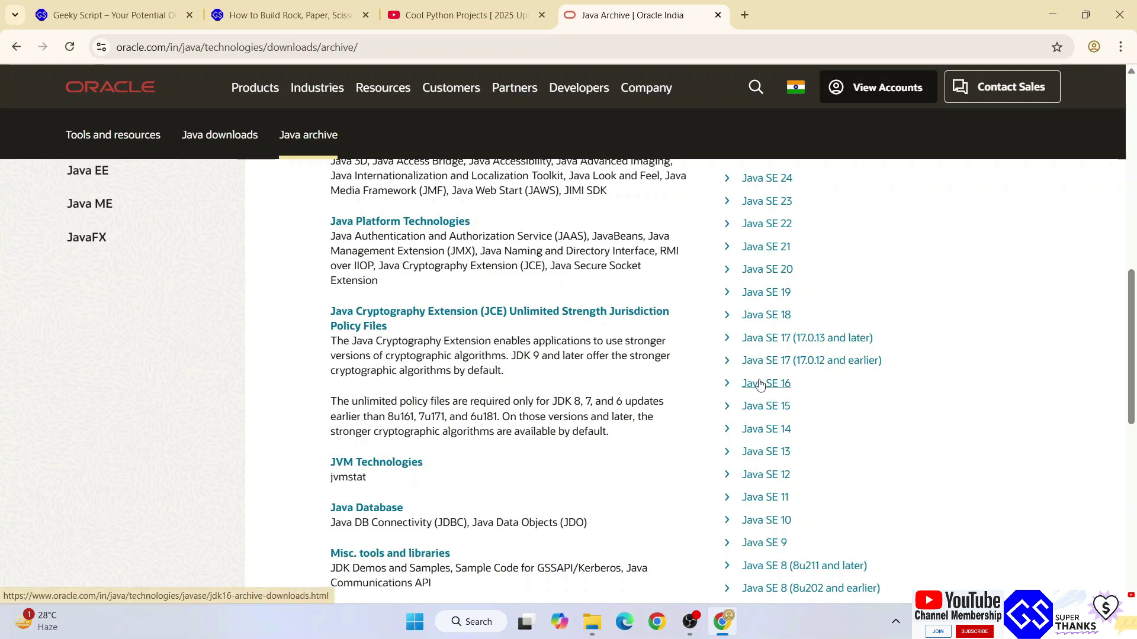
left_click(760, 384)
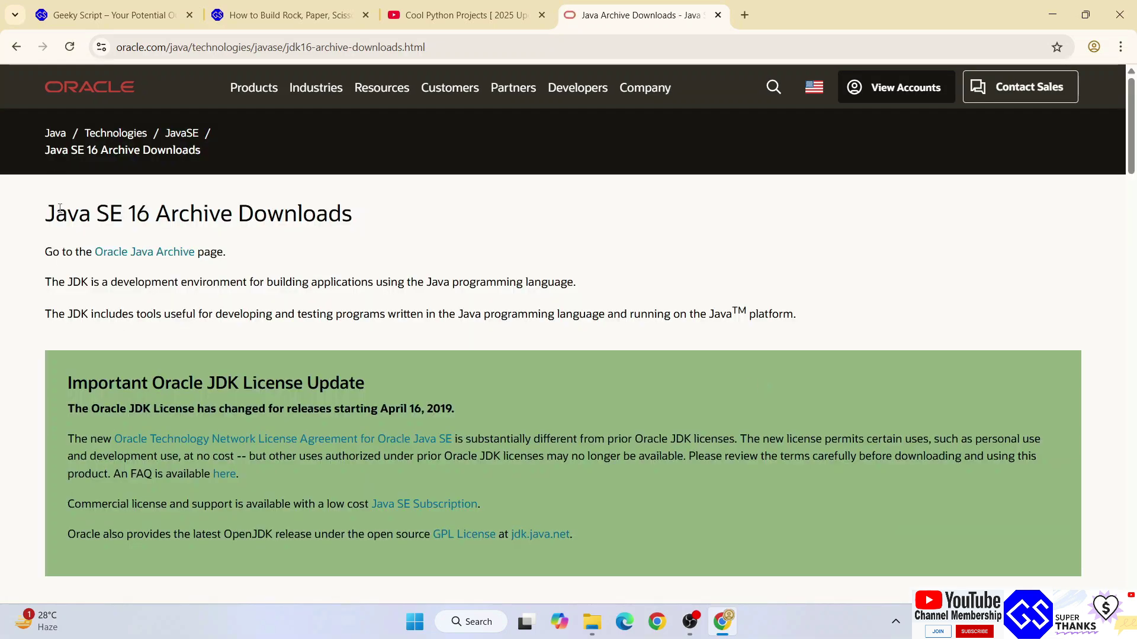
Scroll the Java SE 16 archive page past the JDK 16.0.2 section
left_click_drag(46, 213, 491, 219)
left_click(371, 215)
scroll(446, 214, "down", 5)
scroll(446, 214, "down", 5)
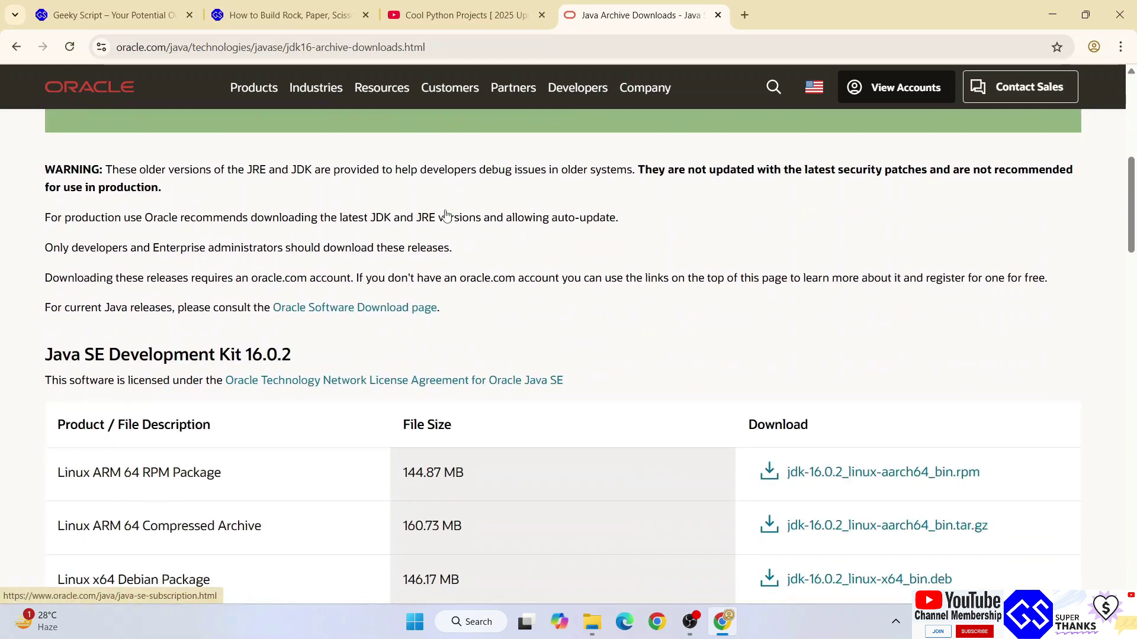
left_click_drag(116, 212, 314, 211)
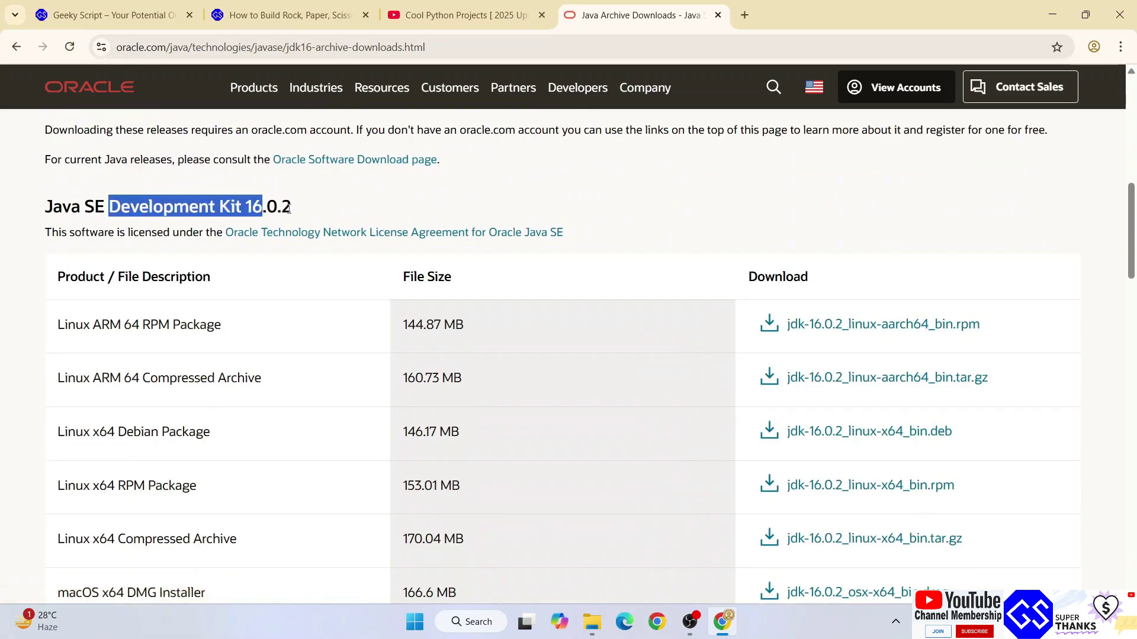
left_click(206, 206)
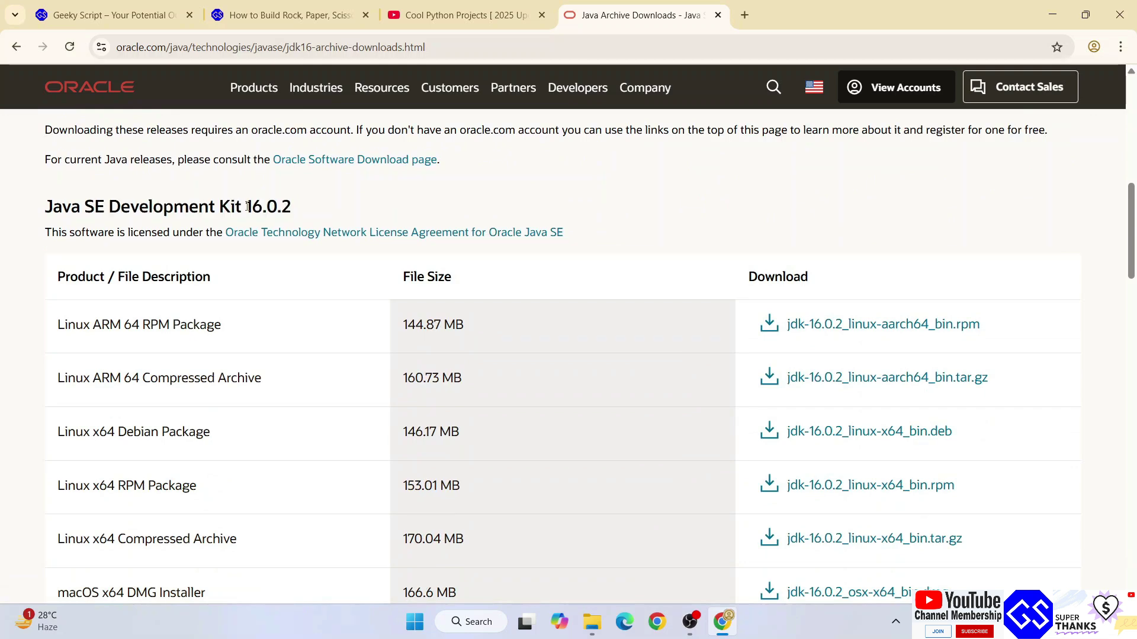
left_click_drag(247, 206, 312, 210)
scroll(312, 209, "down", 1)
scroll(313, 209, "down", 4)
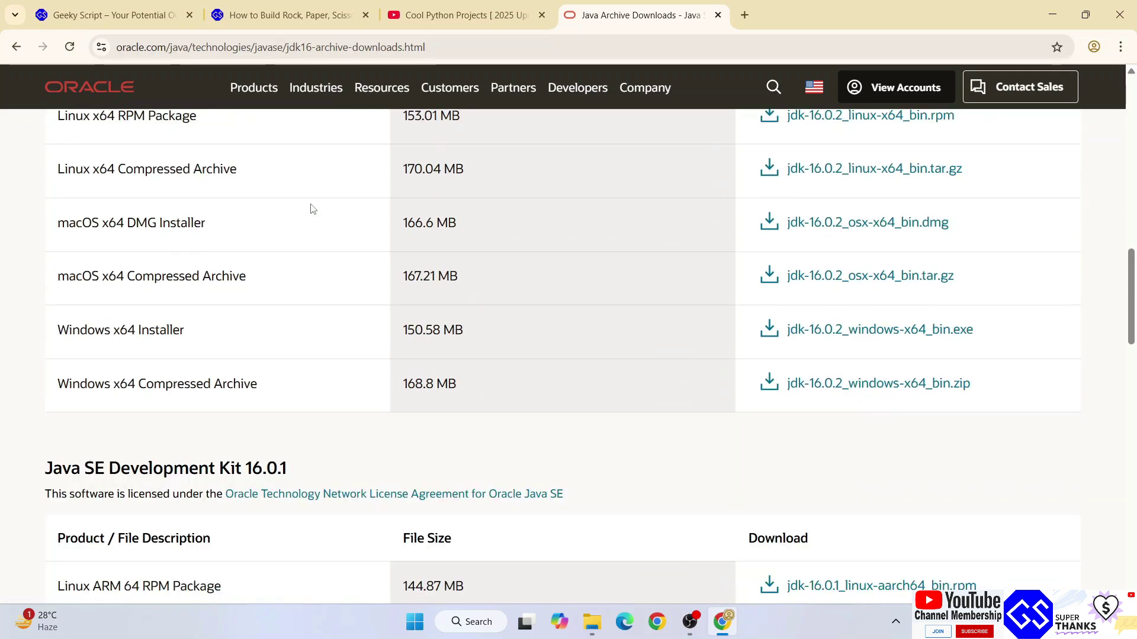
scroll(311, 209, "down", 3)
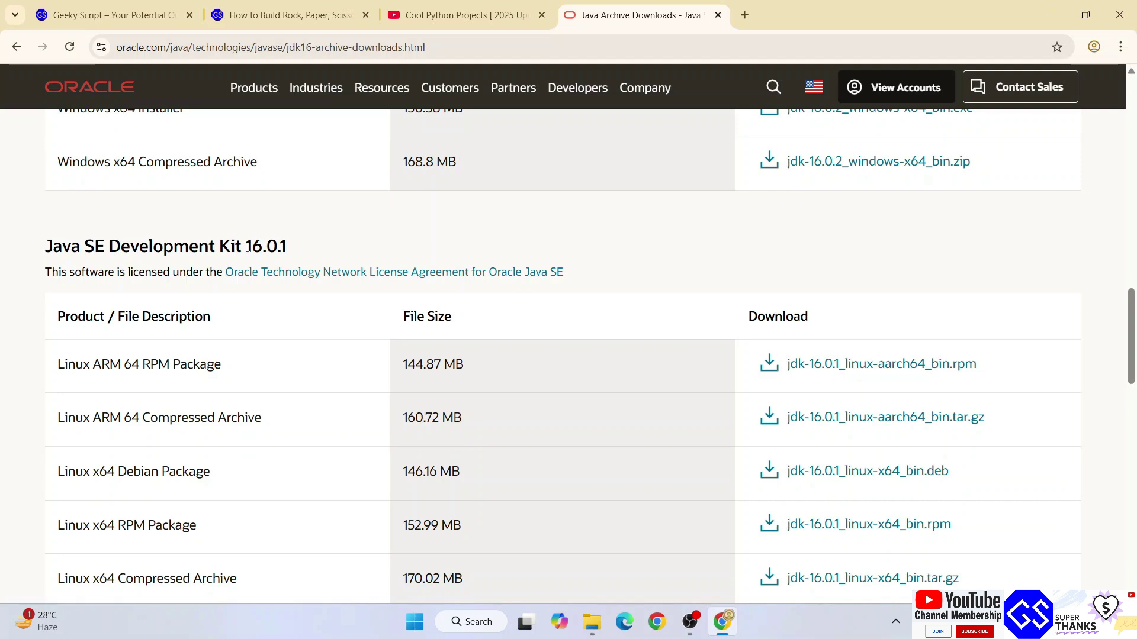
Move past the 16.0.1 section to the Java SE Development Kit 16 heading
left_click_drag(247, 248, 329, 251)
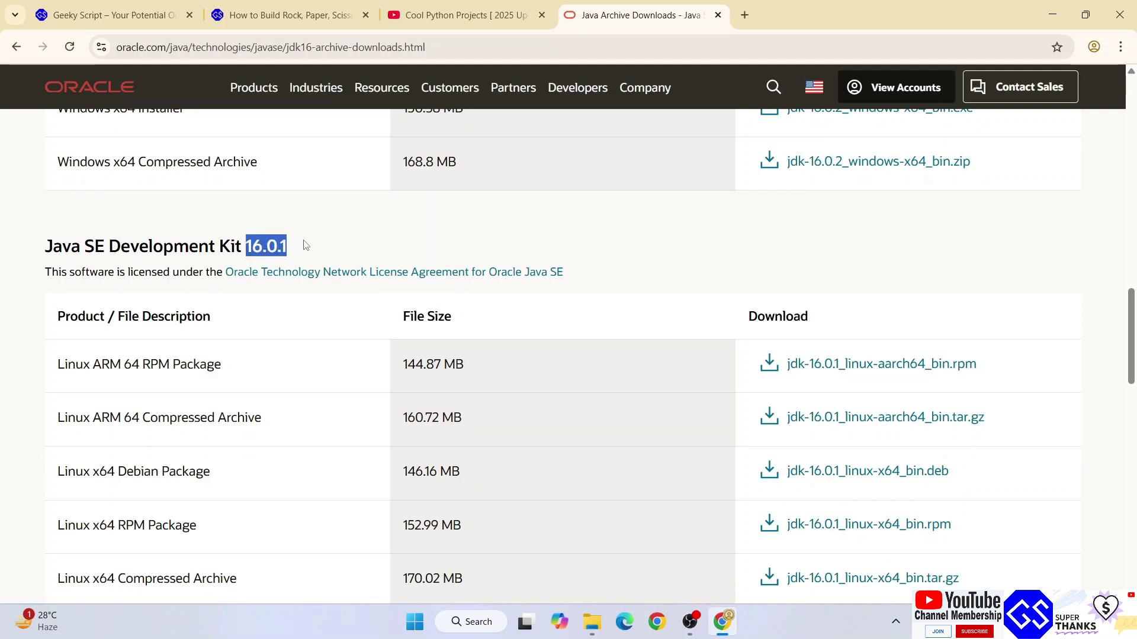
scroll(306, 246, "down", 2)
scroll(305, 247, "down", 3)
scroll(306, 246, "down", 2)
scroll(305, 247, "down", 1)
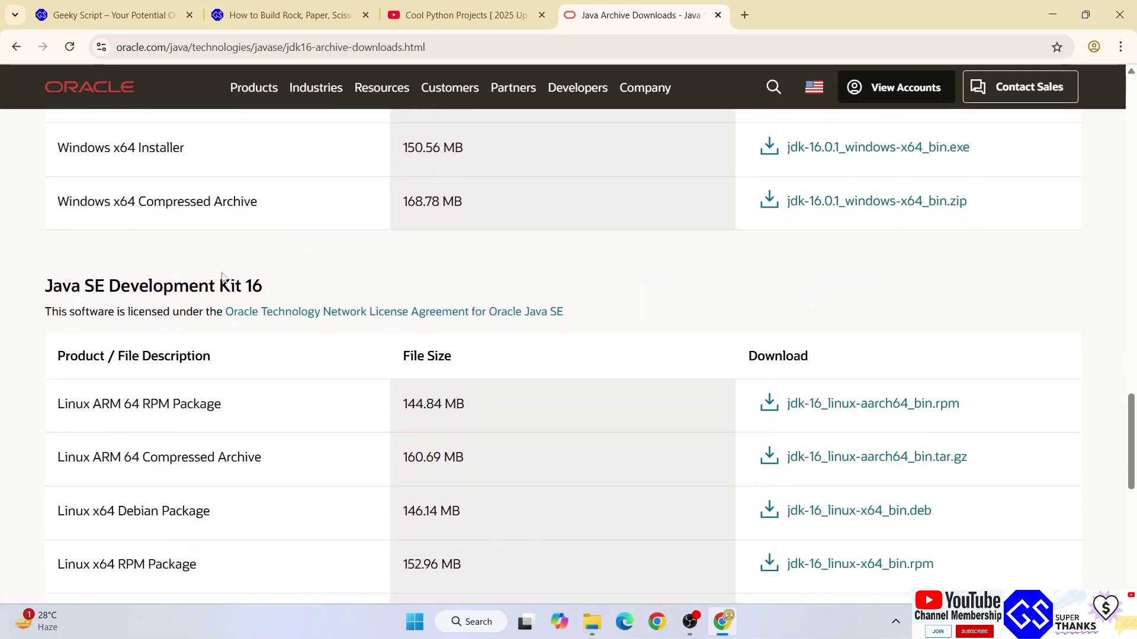
left_click_drag(195, 288, 292, 284)
left_click(291, 280)
Scroll back and forth comparing the 16.x download tables
scroll(325, 279, "down", 3)
scroll(343, 287, "up", 3)
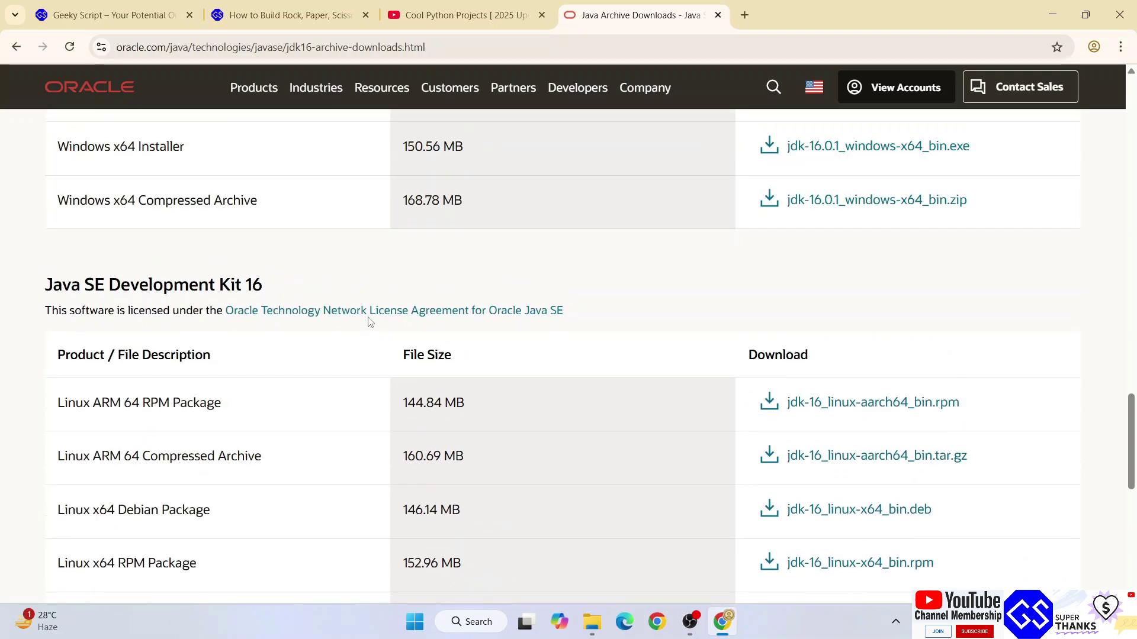
scroll(296, 349, "up", 2)
scroll(294, 351, "up", 3)
scroll(295, 351, "up", 4)
scroll(286, 342, "up", 1)
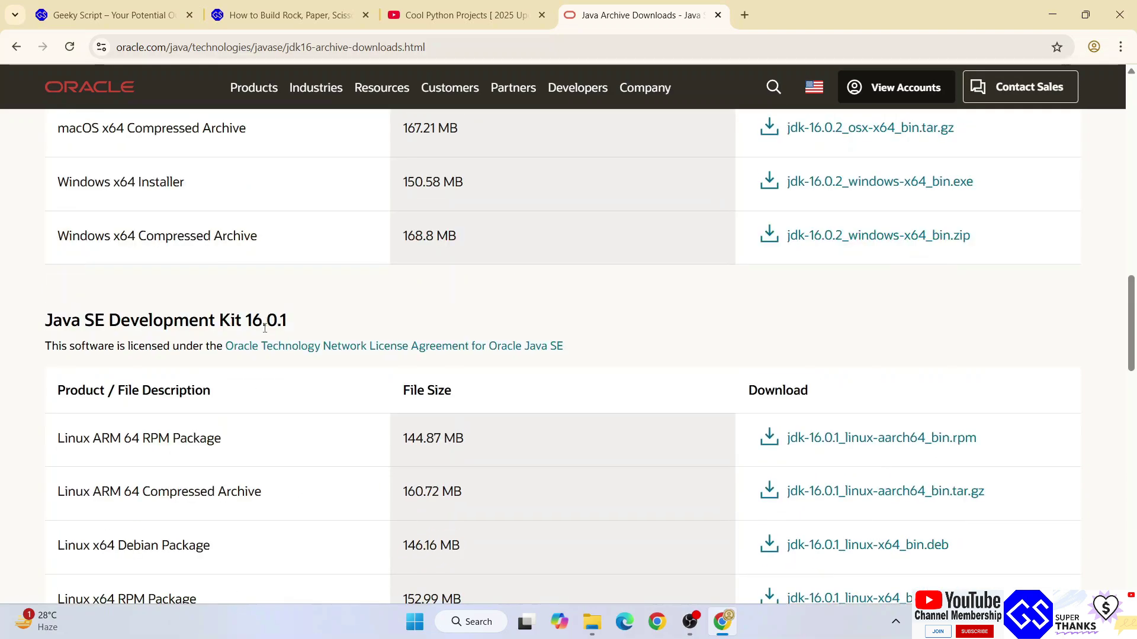
scroll(325, 326, "up", 3)
scroll(330, 326, "up", 4)
scroll(515, 243, "down", 3)
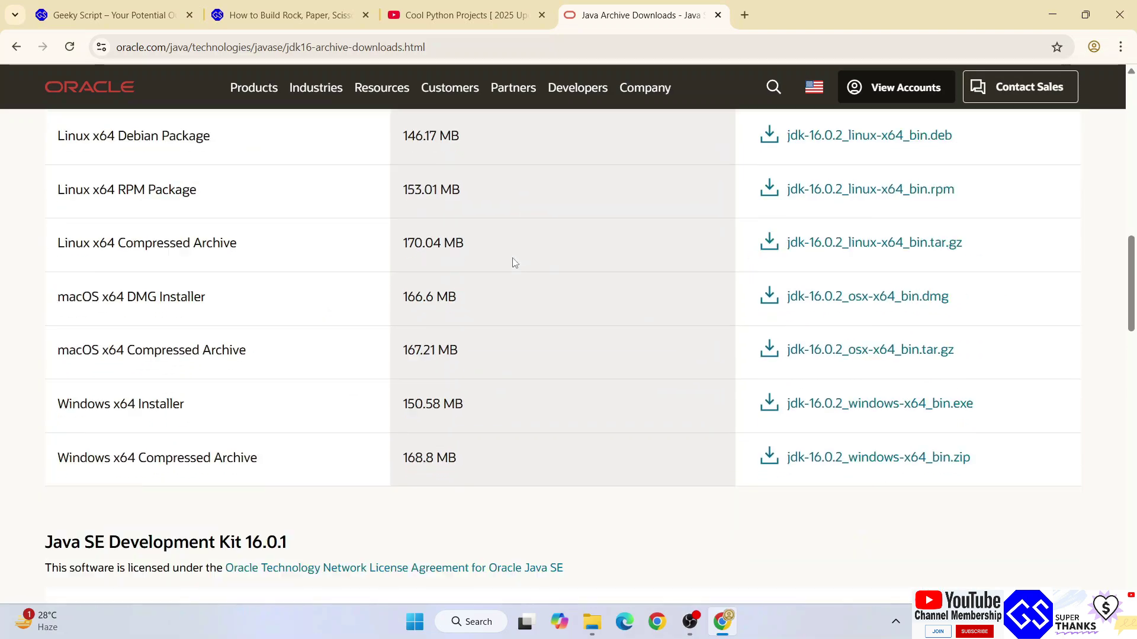
scroll(509, 268, "down", 5)
scroll(509, 270, "down", 1)
scroll(414, 267, "down", 5)
scroll(406, 265, "down", 3)
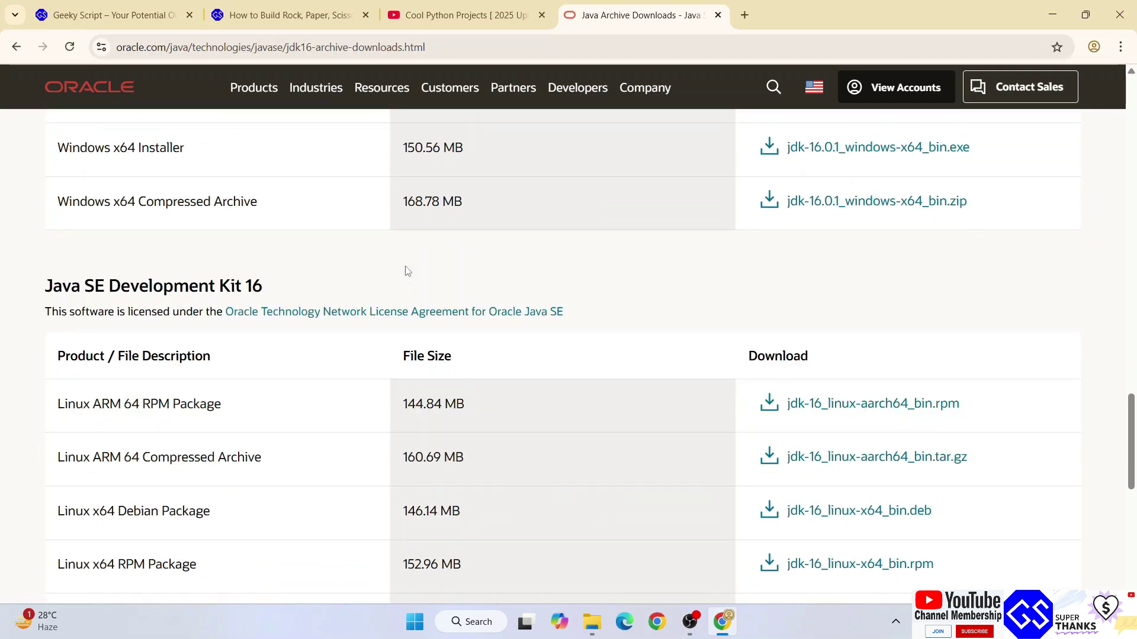
scroll(936, 281, "up", 5)
scroll(875, 453, "up", 2)
Locate the Windows x64 Installer row, jdk-16_windows-x64_bin.exe, in the JDK 16 table
left_click_drag(74, 228, 160, 234)
left_click_drag(54, 488, 172, 494)
scroll(95, 396, "down", 4)
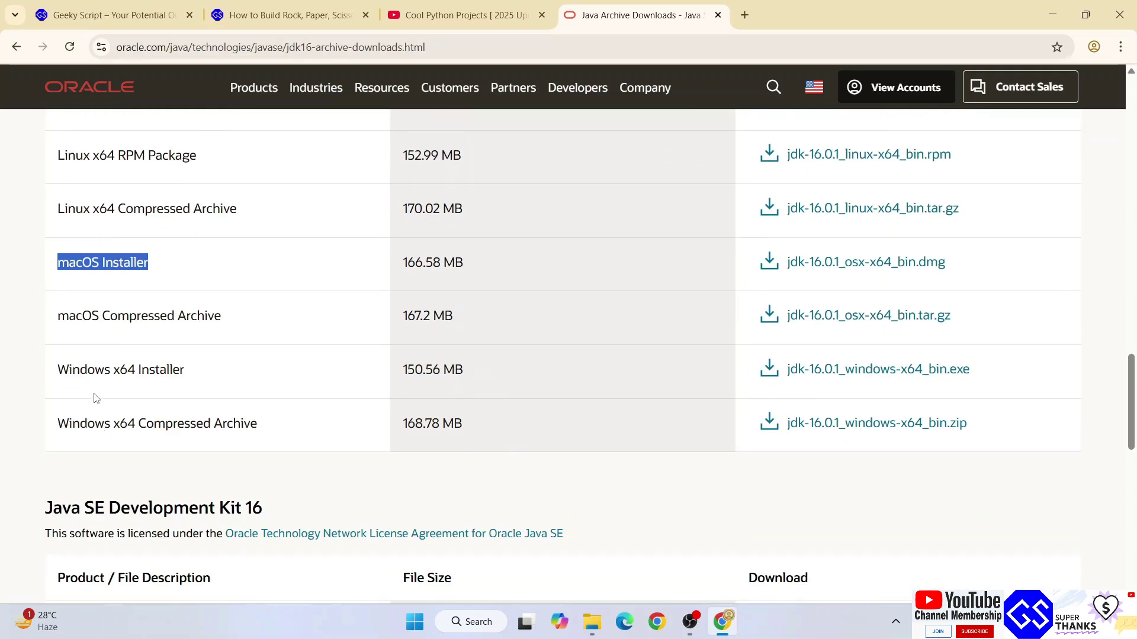
left_click_drag(80, 370, 240, 367)
scroll(260, 362, "down", 2)
scroll(269, 361, "down", 2)
scroll(271, 310, "down", 1)
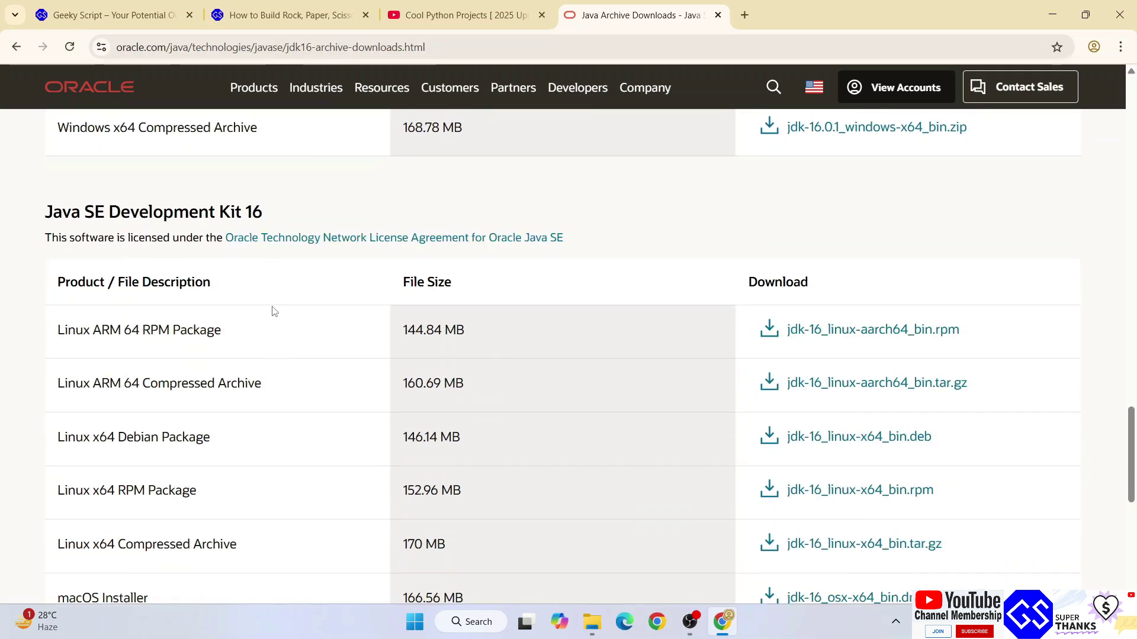
left_click_drag(265, 214, 246, 215)
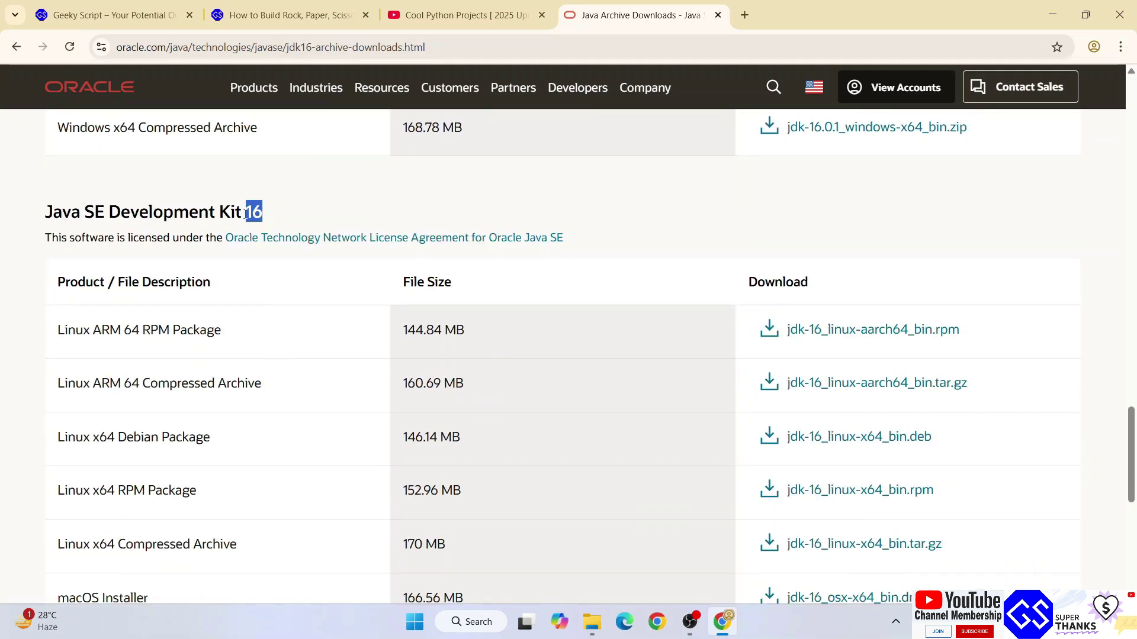
left_click(319, 219)
scroll(317, 220, "down", 2)
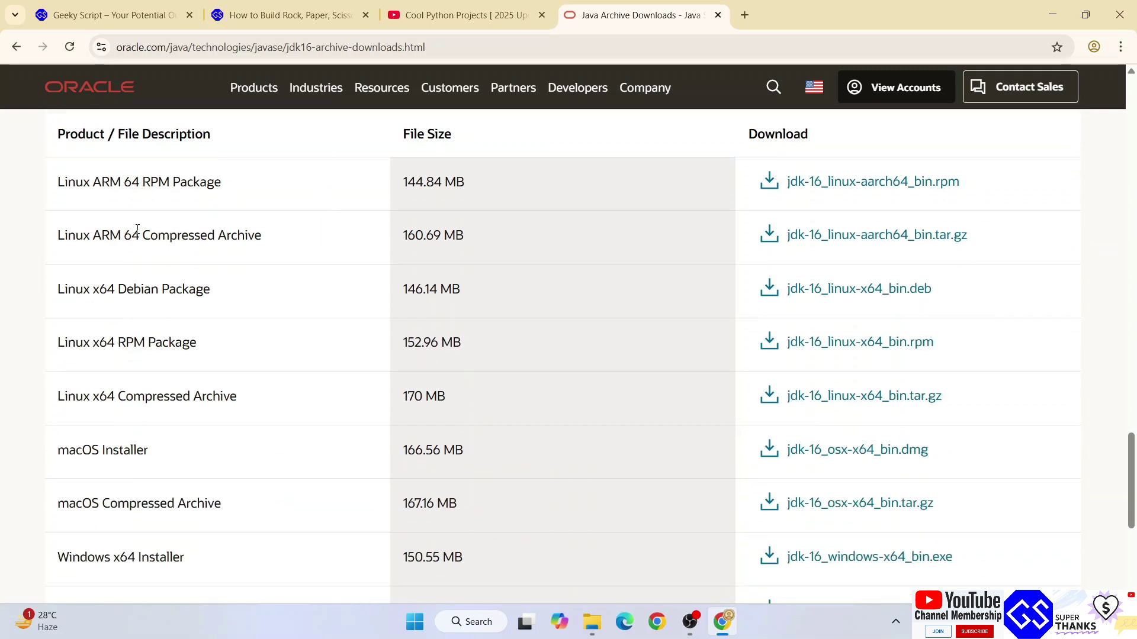
scroll(249, 260, "up", 1)
scroll(202, 276, "down", 1)
left_click_drag(84, 214, 180, 394)
Start downloading jdk-16_windows-x64_bin.exe from the Windows x64 Installer row
left_click(263, 448)
scroll(266, 449, "down", 1)
scroll(265, 449, "down", 1)
left_click_drag(50, 418, 217, 419)
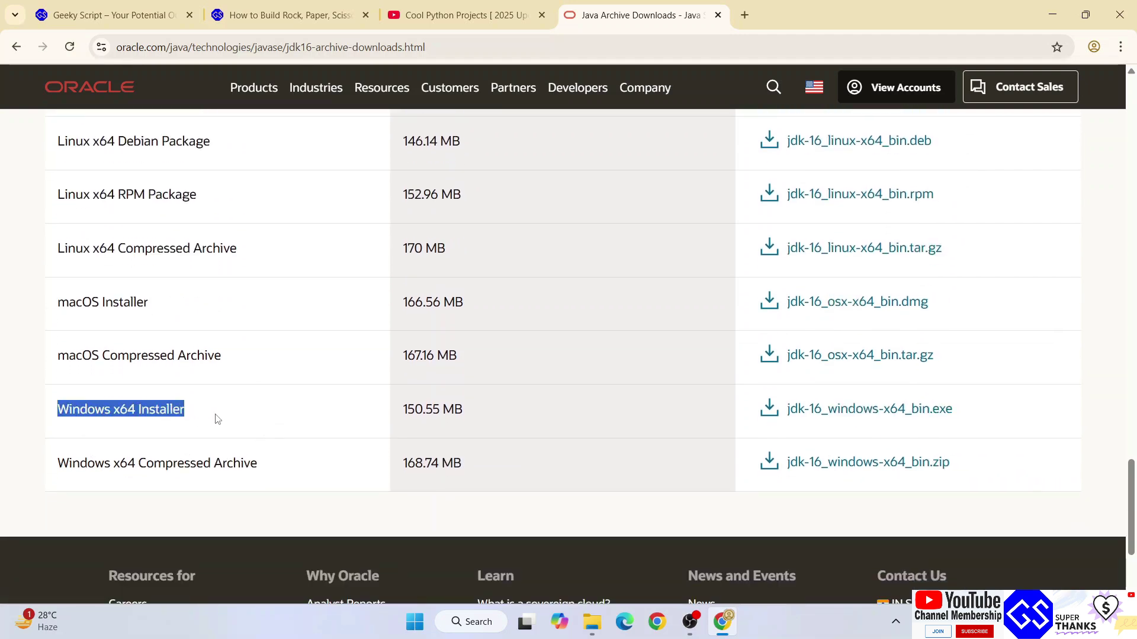
left_click(878, 413)
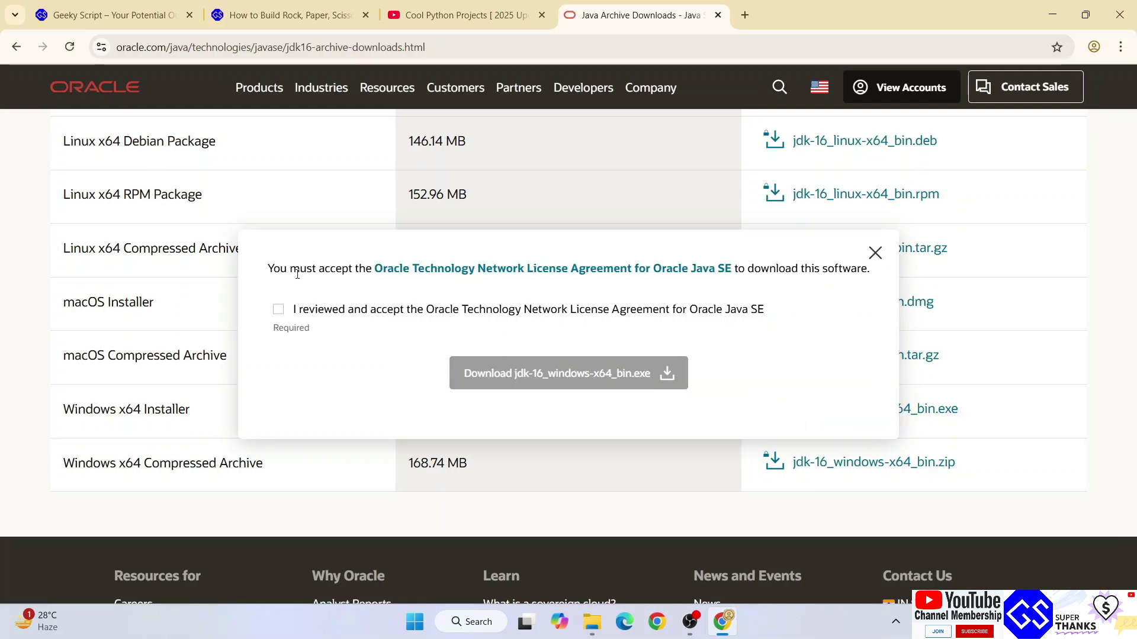
Accept the Oracle Technology Network License Agreement for the JDK 16 download
left_click_drag(297, 274, 673, 310)
left_click(766, 302)
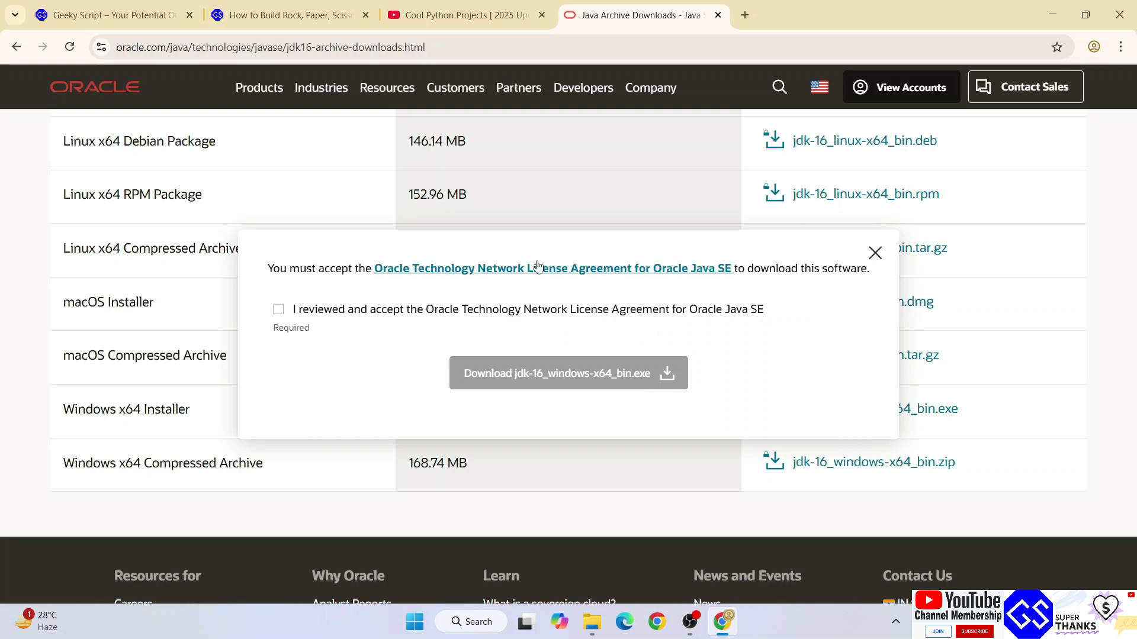
left_click(279, 311)
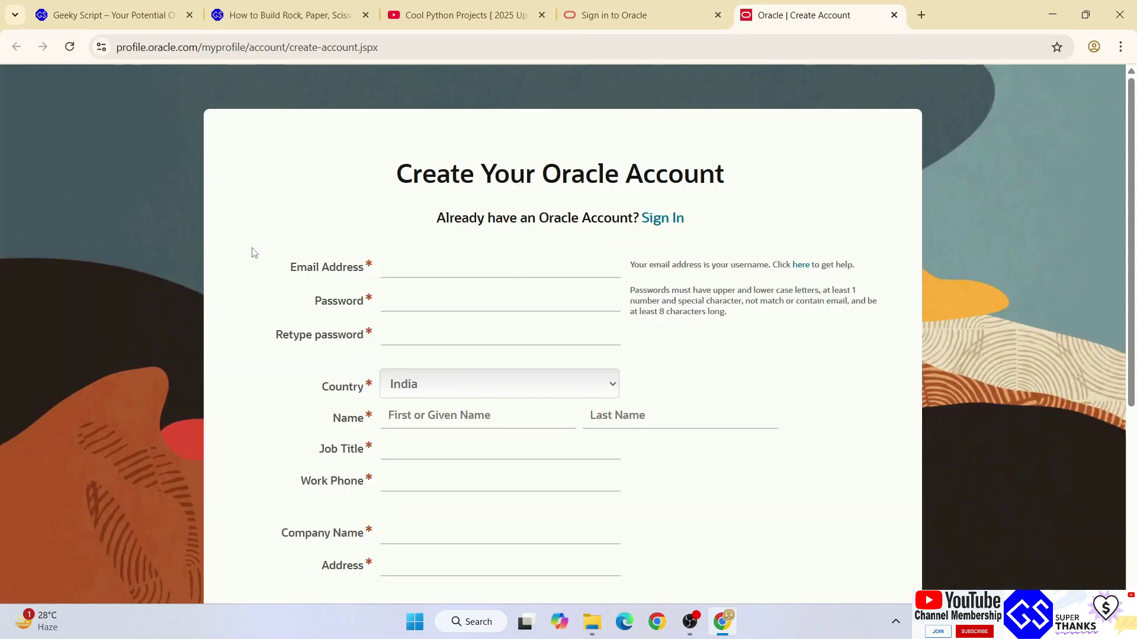
Look over the Oracle account form's email and password fields without entering anything
scroll(485, 206, "down", 4)
scroll(358, 175, "up", 4)
scroll(737, 198, "down", 3)
scroll(738, 198, "down", 2)
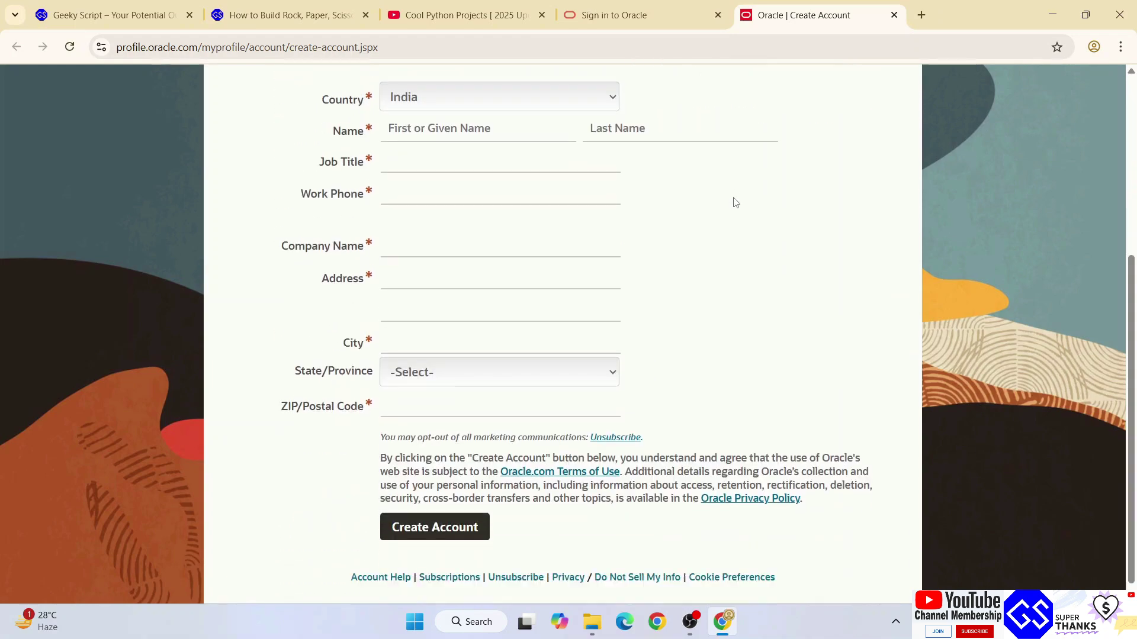
scroll(737, 198, "up", 4)
scroll(738, 198, "up", 1)
scroll(490, 249, "down", 1)
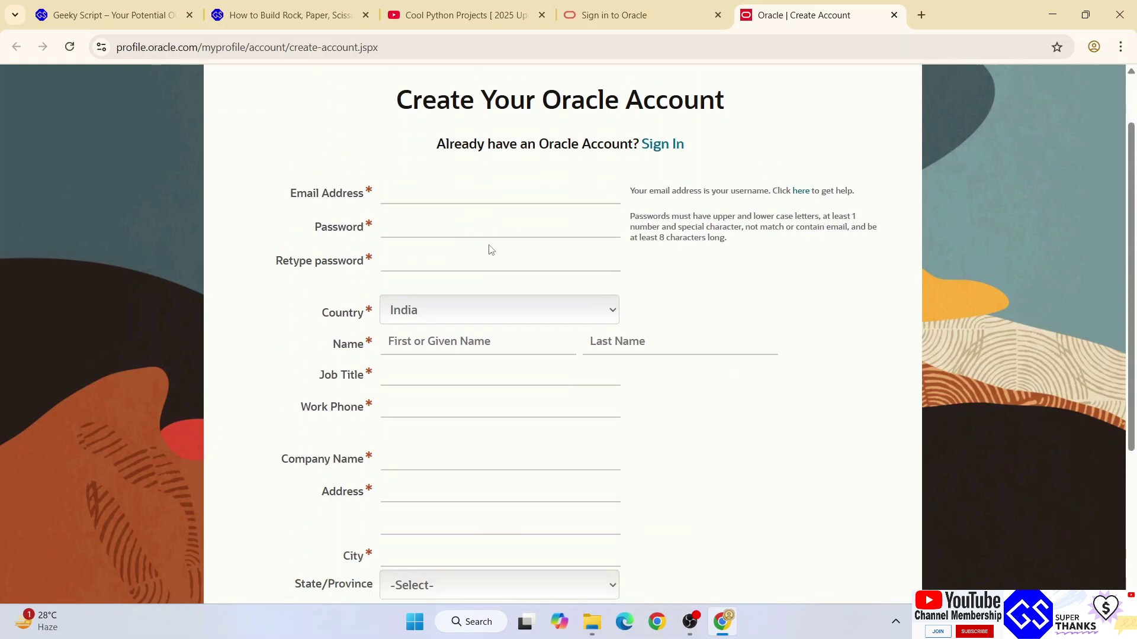
left_click(413, 196)
left_click(403, 232)
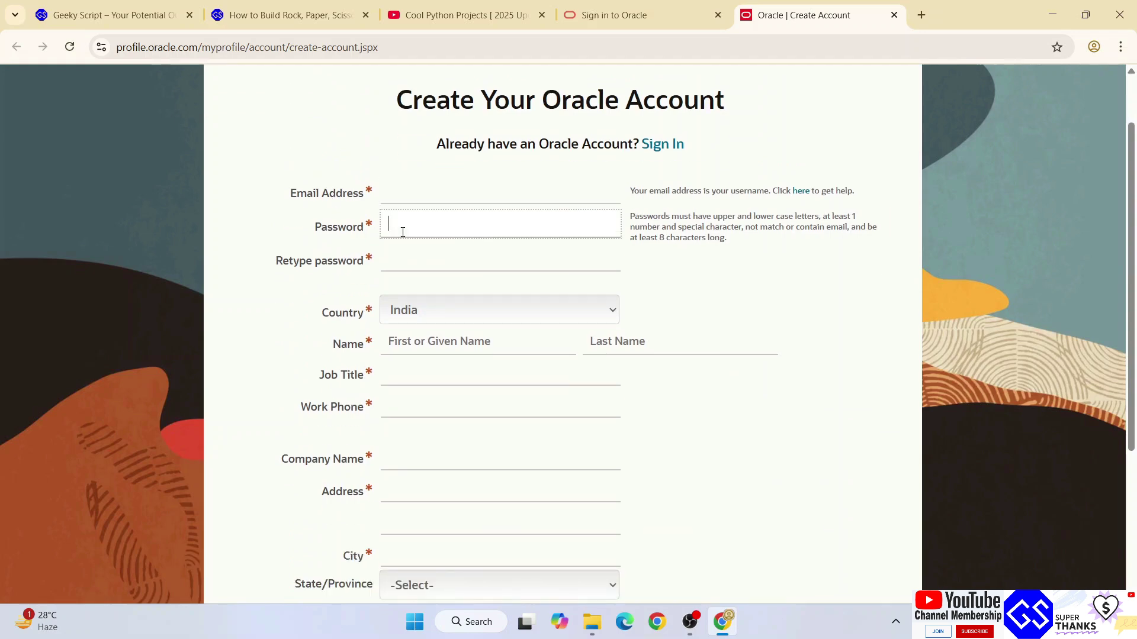
left_click(400, 262)
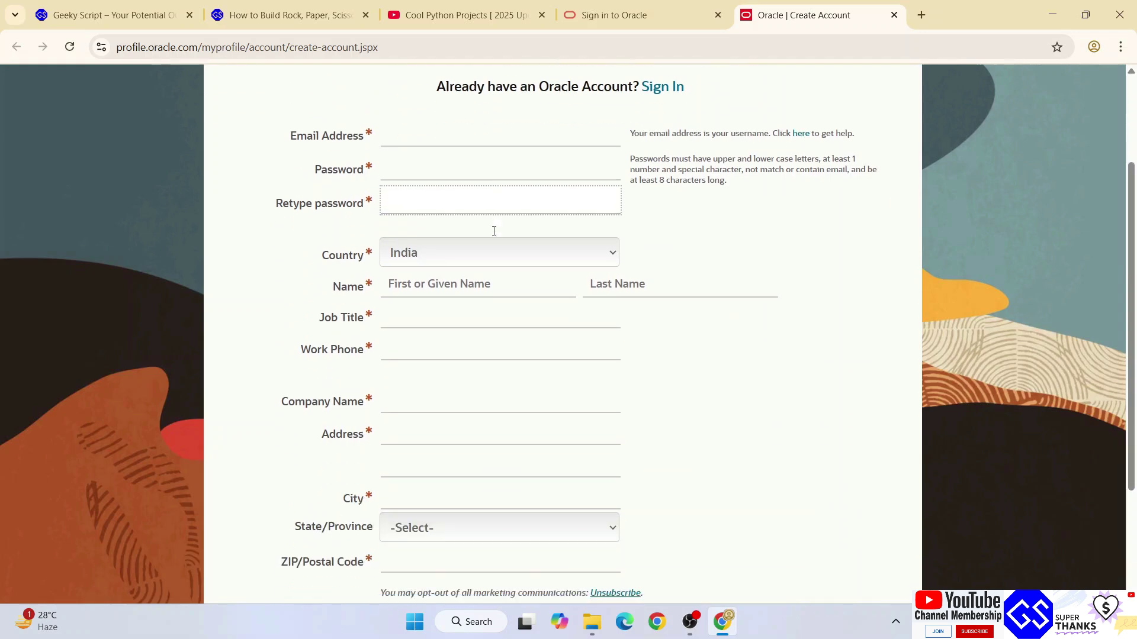
Step through the job, phone, company and address fields, leaving them blank
scroll(494, 231, "down", 1)
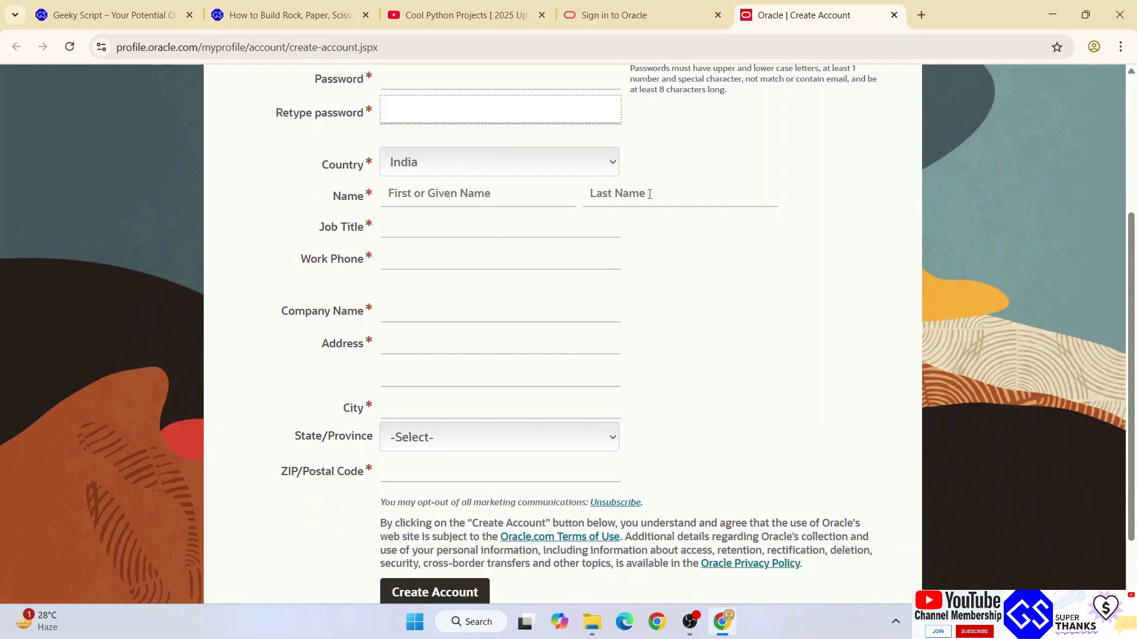
left_click(417, 229)
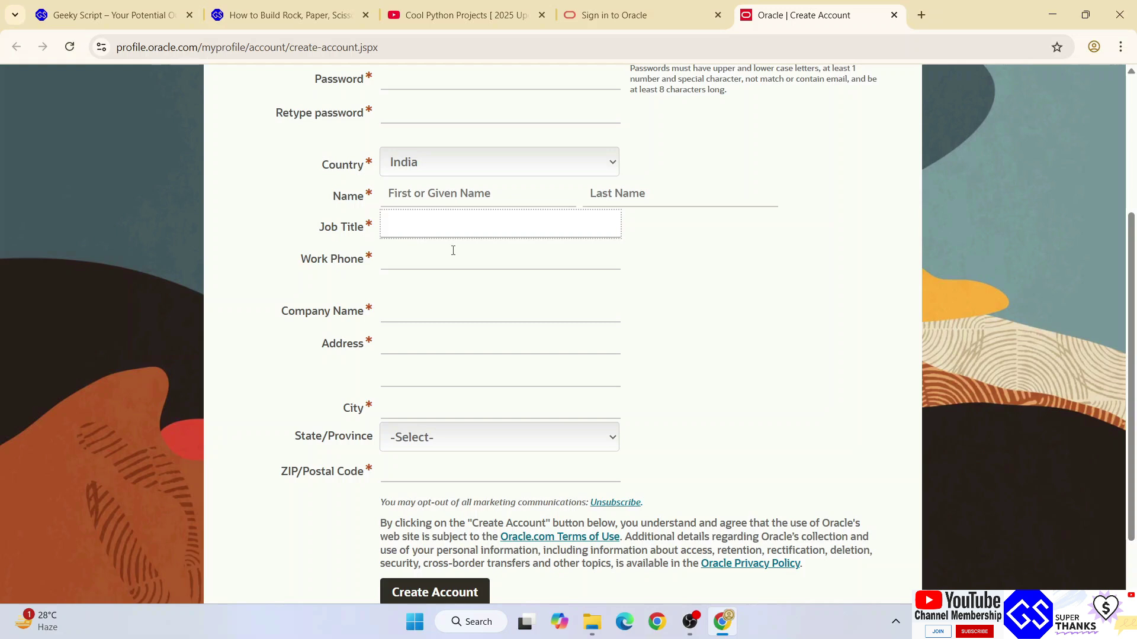
left_click(425, 262)
left_click(407, 309)
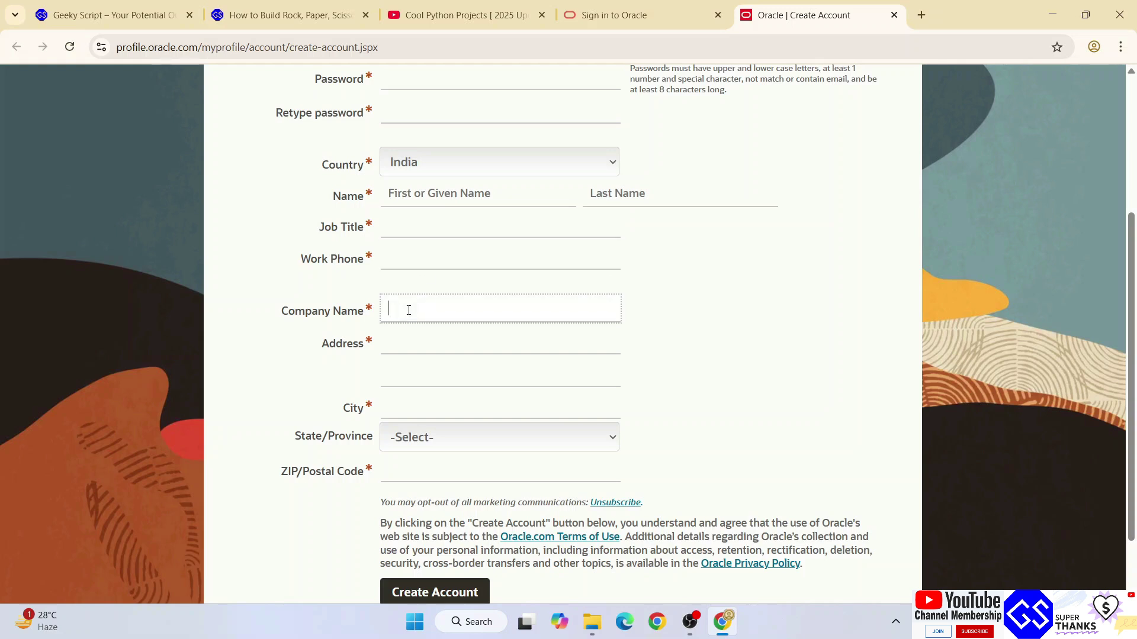
left_click(412, 346)
left_click(420, 411)
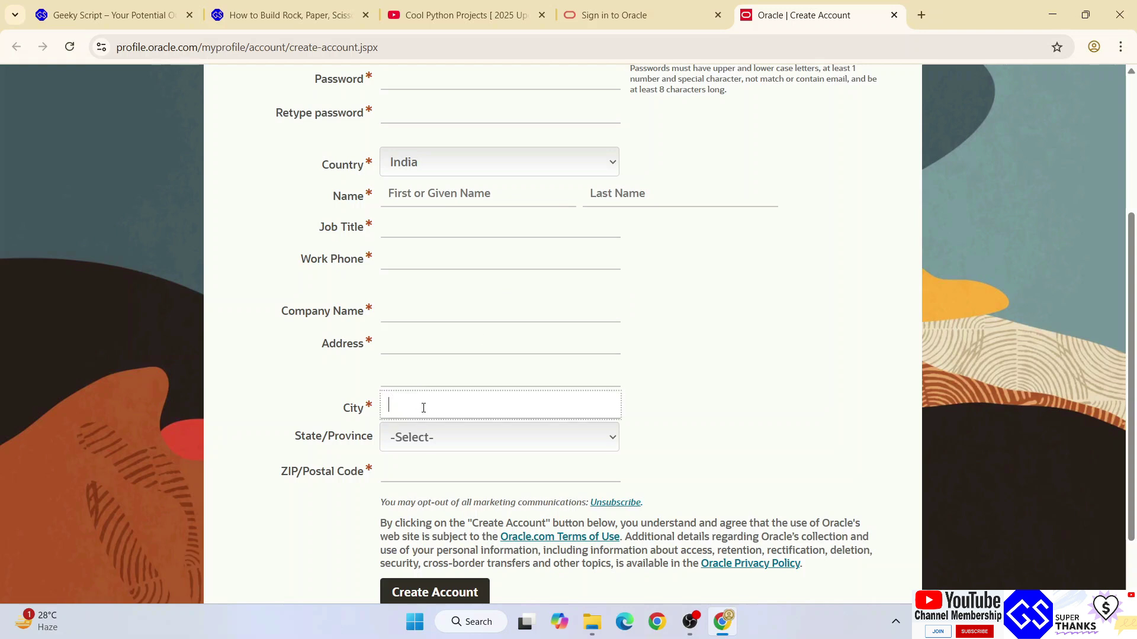
scroll(421, 406, "down", 1)
left_click(480, 358)
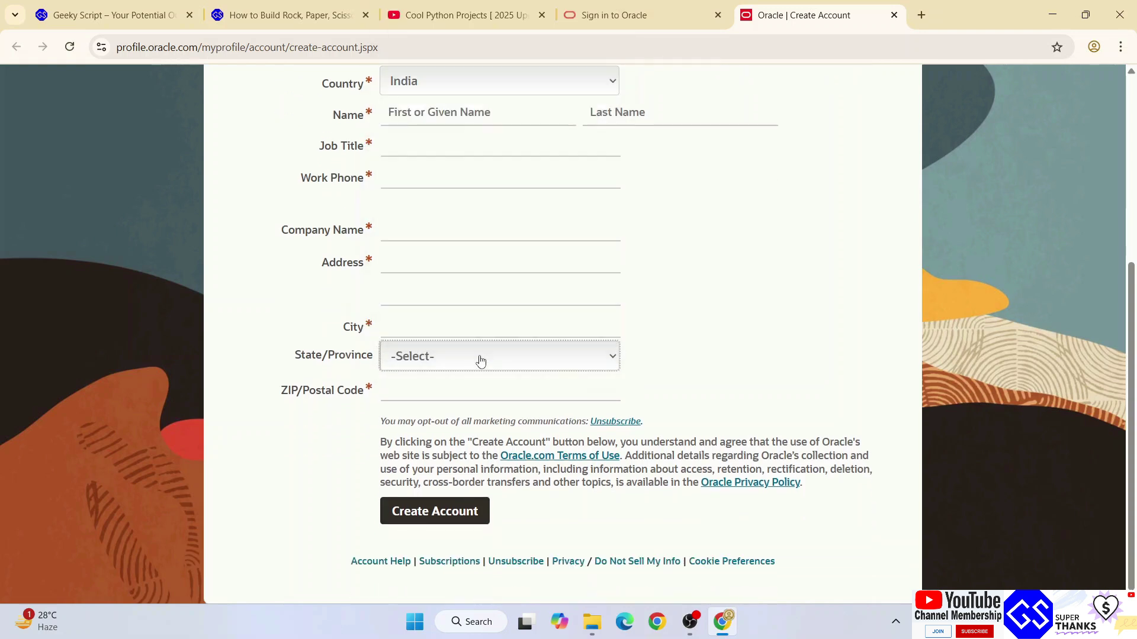
left_click(424, 401)
left_click(729, 330)
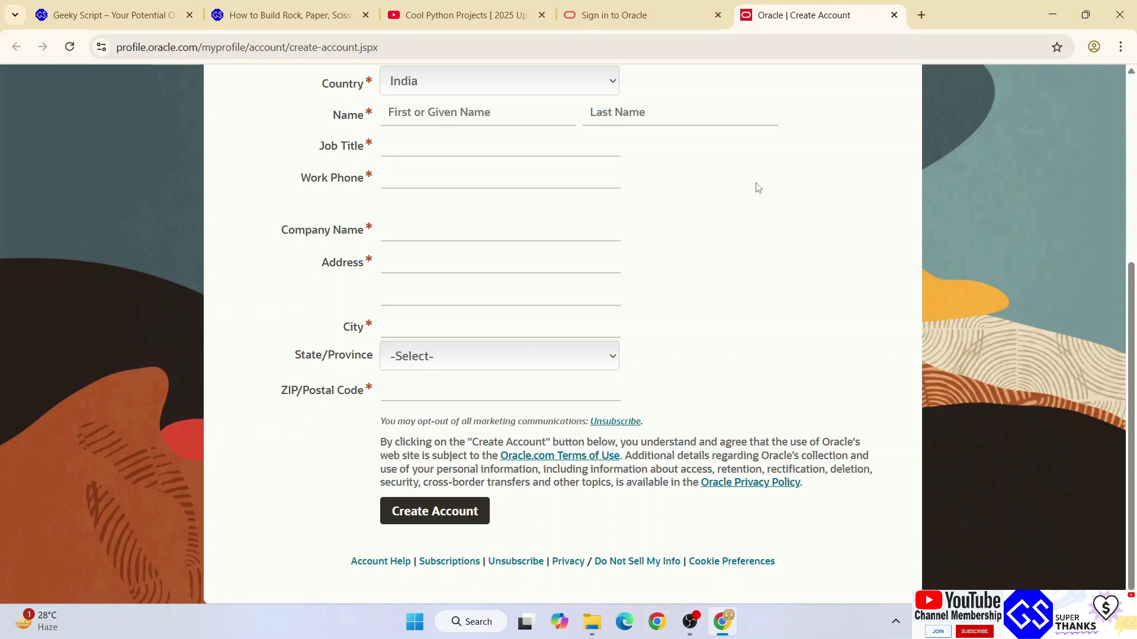
Scroll back up the blank form and minimize Chrome to show the desktop
scroll(686, 282, "up", 2)
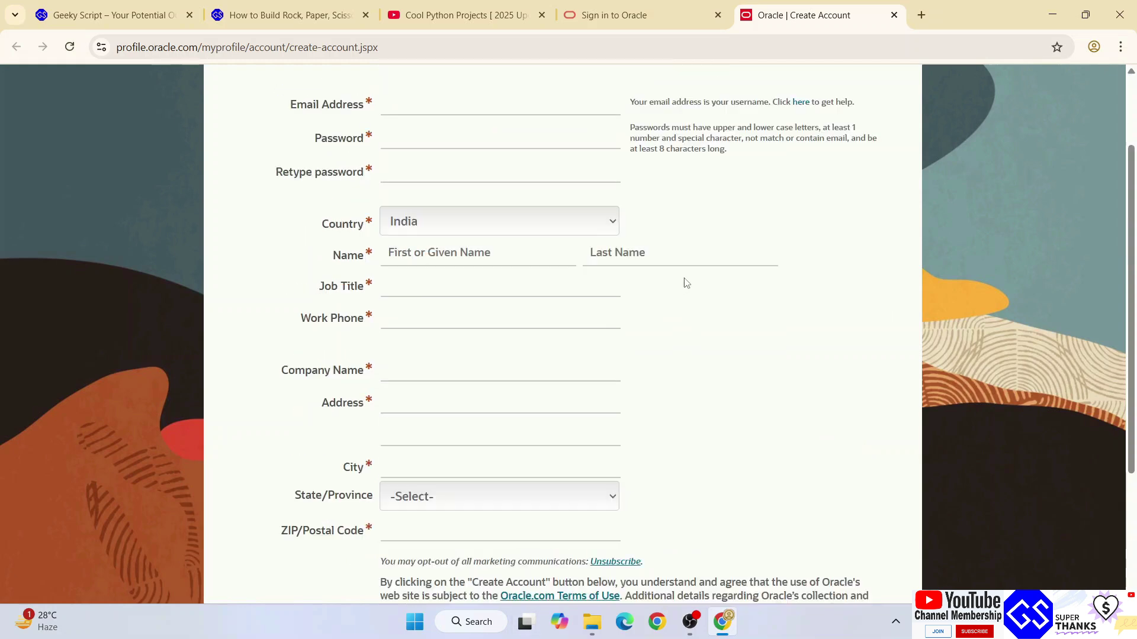
scroll(686, 282, "up", 2)
scroll(751, 299, "down", 4)
scroll(624, 432, "up", 2)
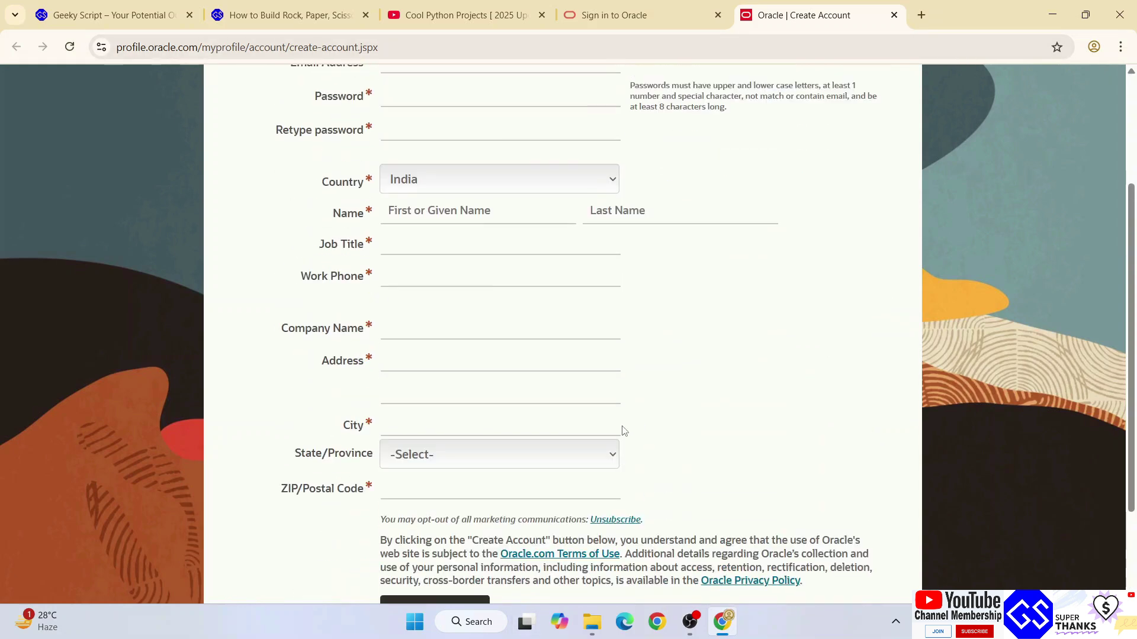
scroll(642, 228, "up", 2)
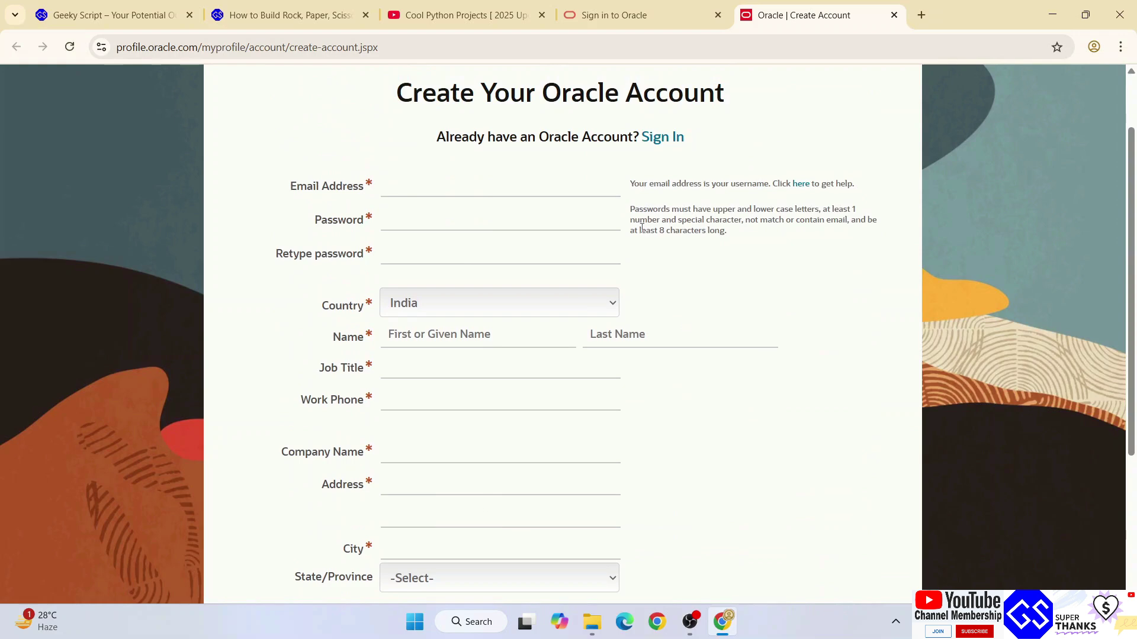
left_click(1053, 14)
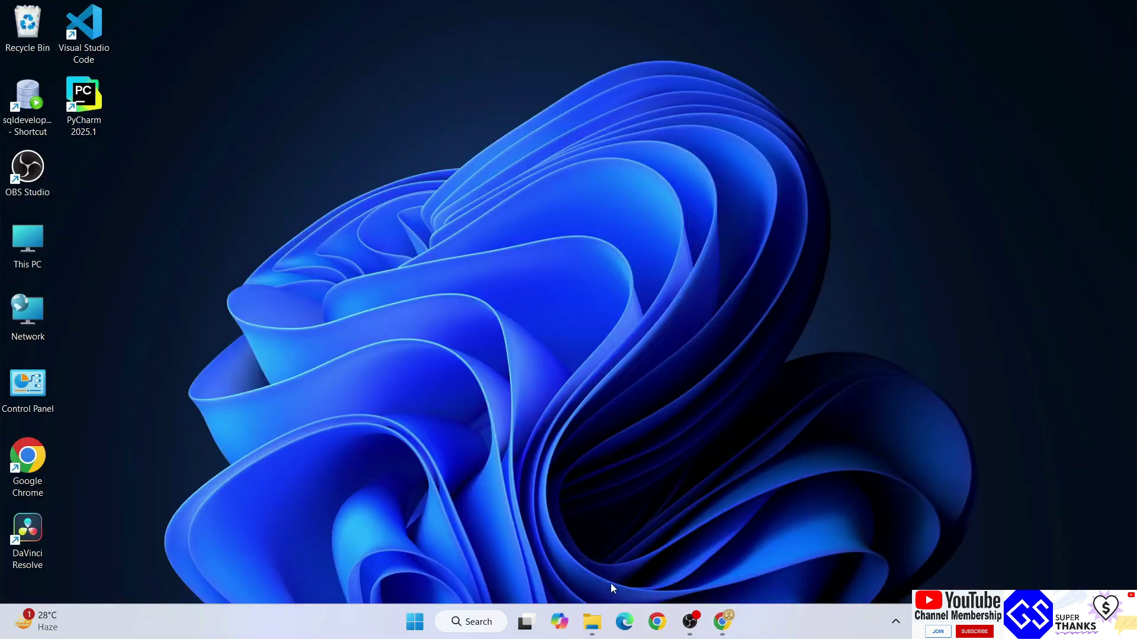
Run jdk-16_windows-x64_bin.exe and install JDK 16 to the default C:\Program Files\Java\jdk-16\ folder
left_click(592, 622)
left_click(170, 138)
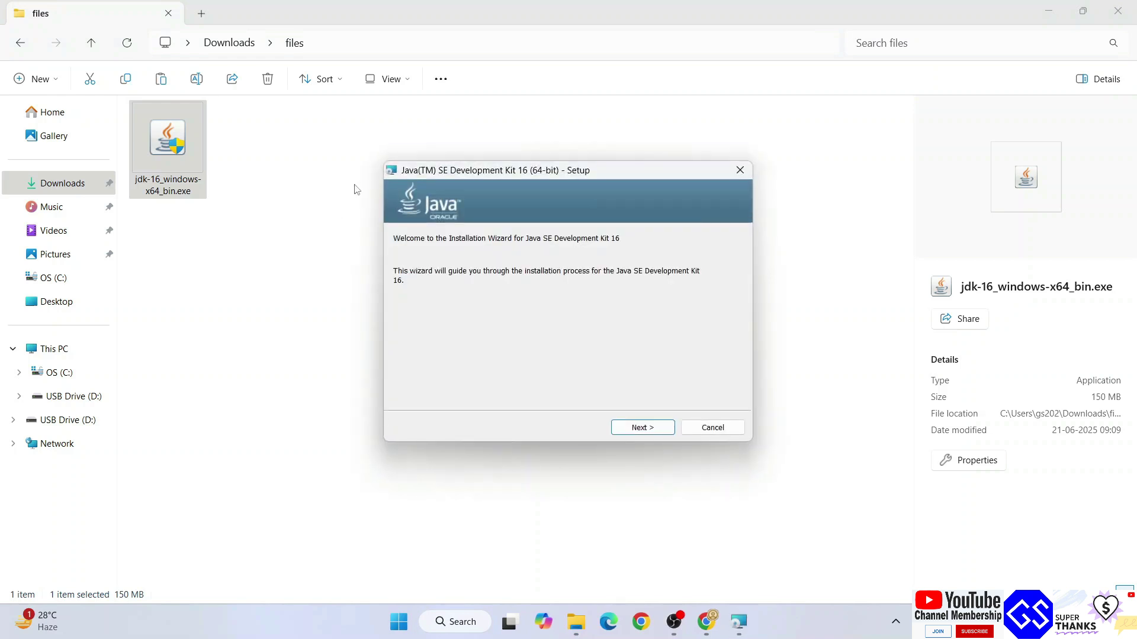
left_click_drag(538, 175, 528, 186)
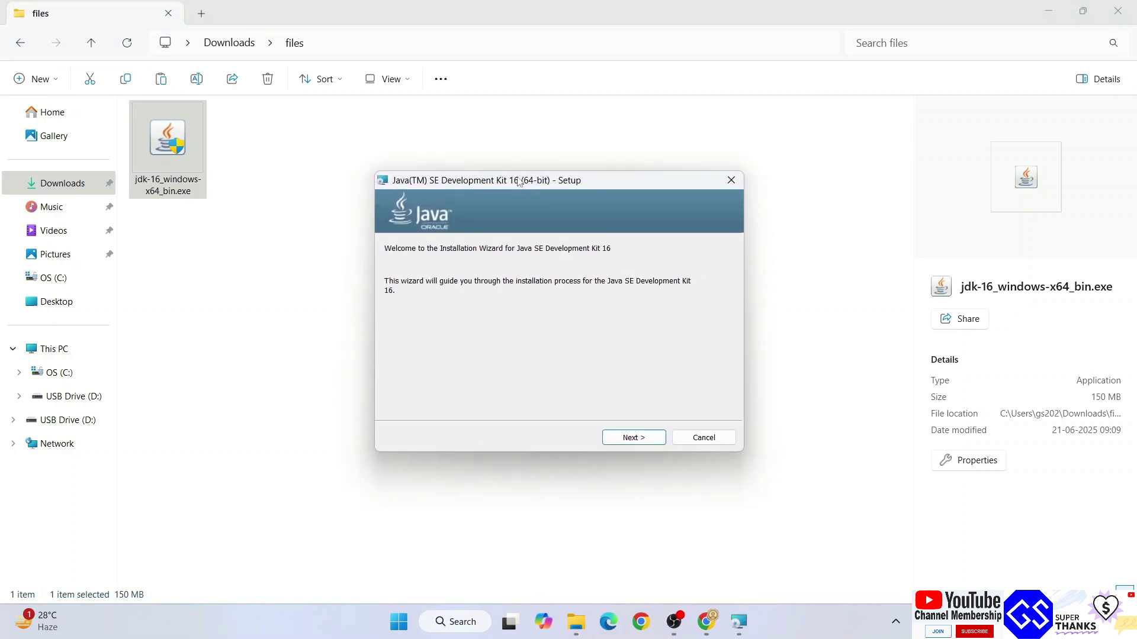
left_click(631, 439)
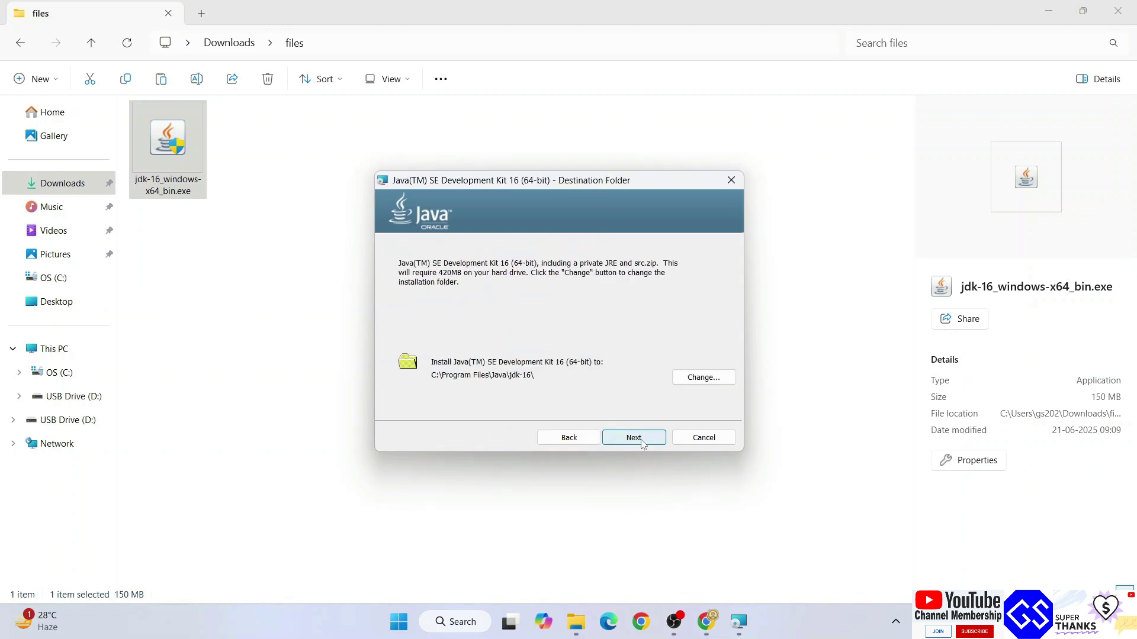
left_click(648, 439)
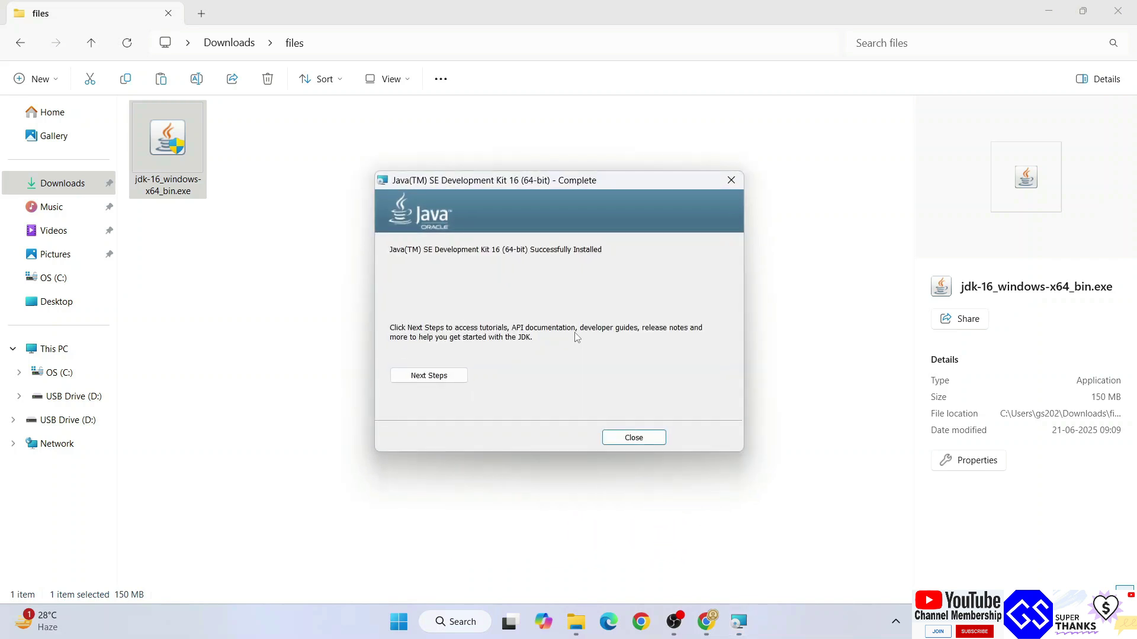
left_click(648, 439)
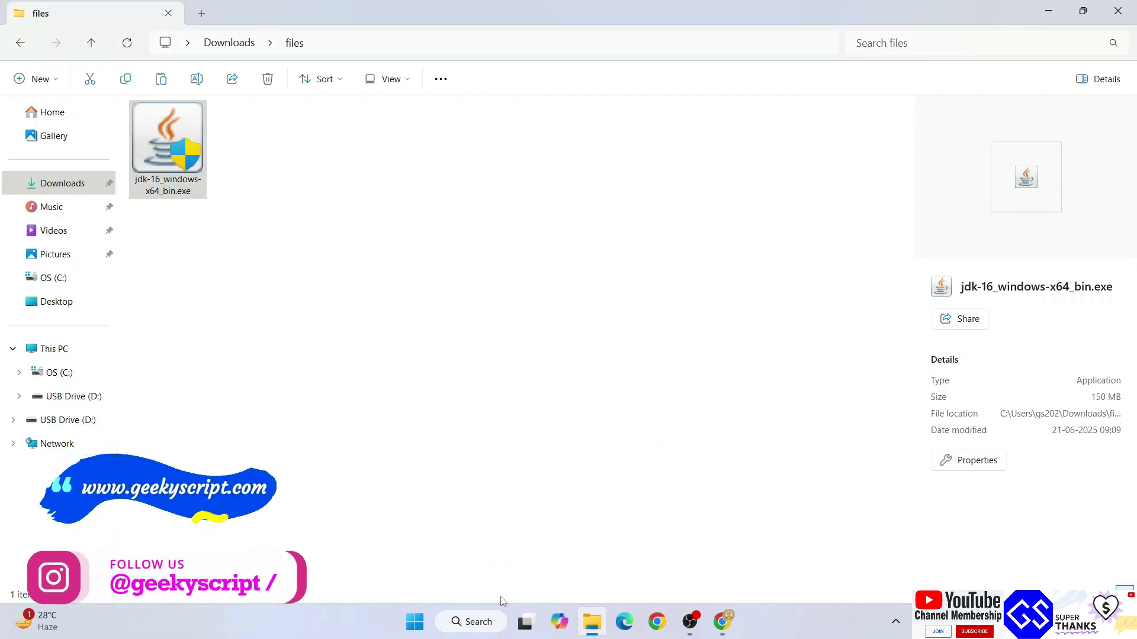
Open System Properties through a Windows search for 'envir'
left_click(483, 622)
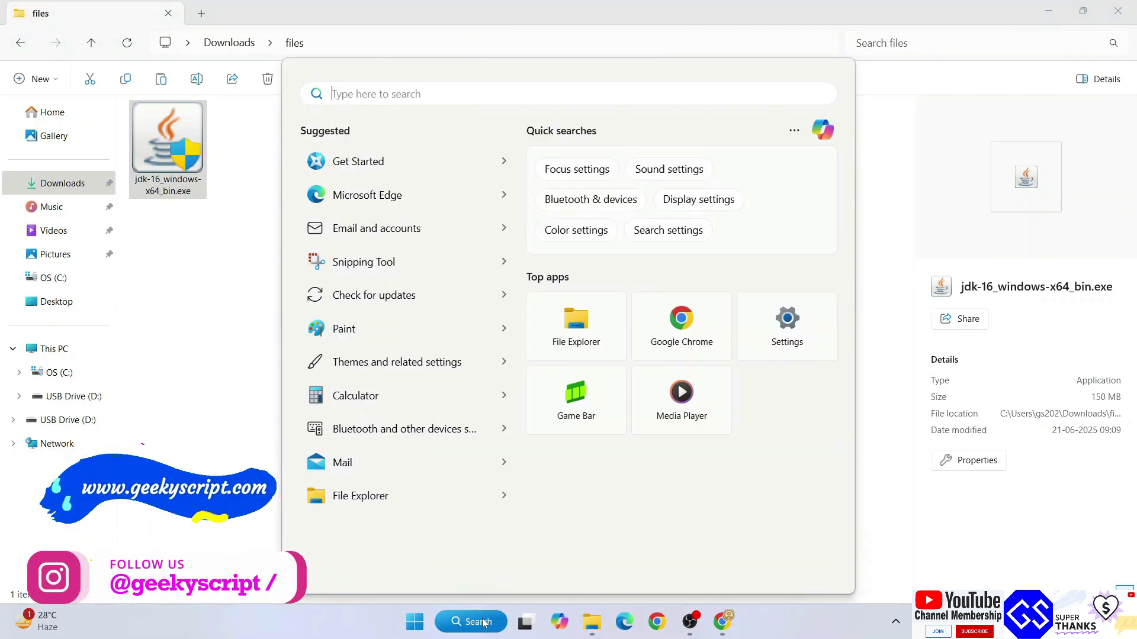
type("envir")
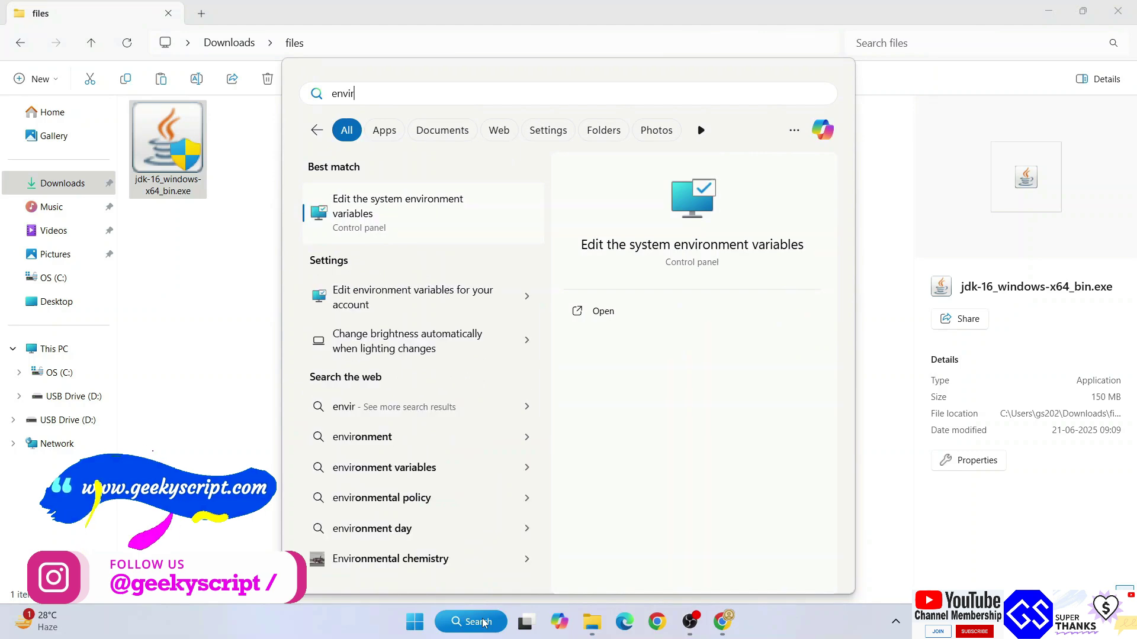
left_click(379, 228)
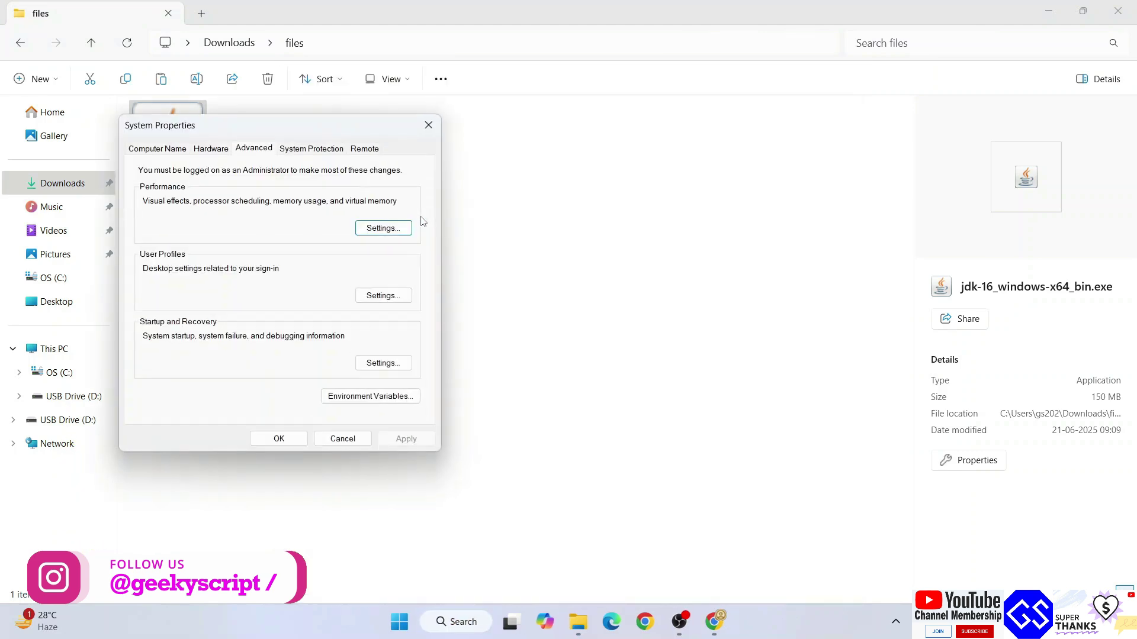
left_click_drag(287, 122, 533, 125)
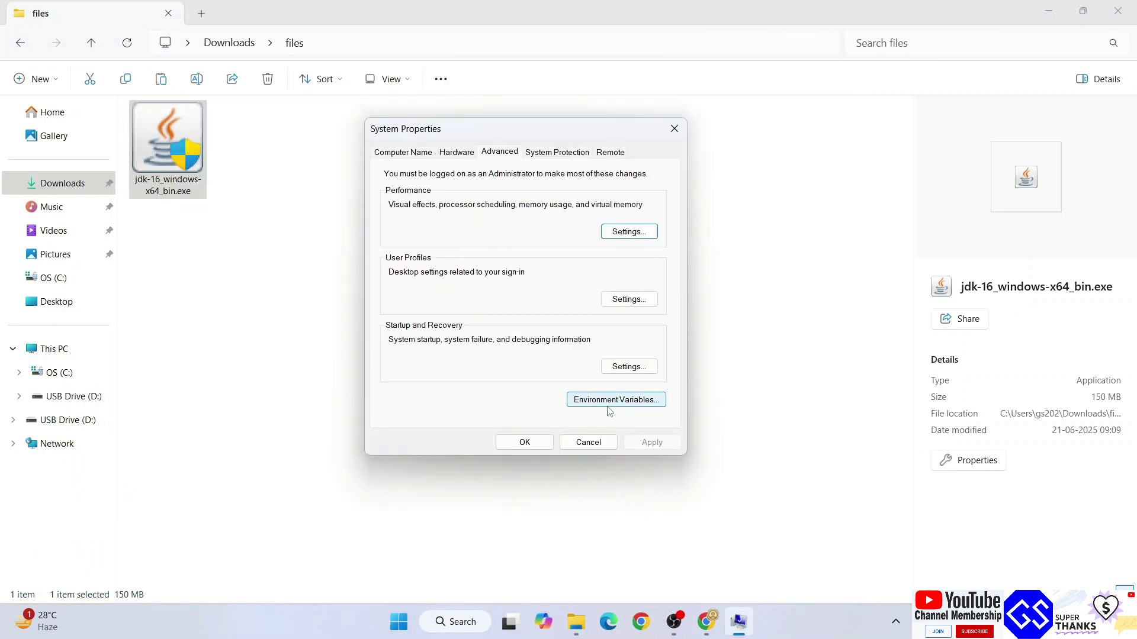
Open the system Path variable for editing in Environment Variables
left_click(609, 407)
mouse_move(409, 91)
left_mouse_down()
mouse_move(428, 104)
mouse_move(431, 95)
left_mouse_up()
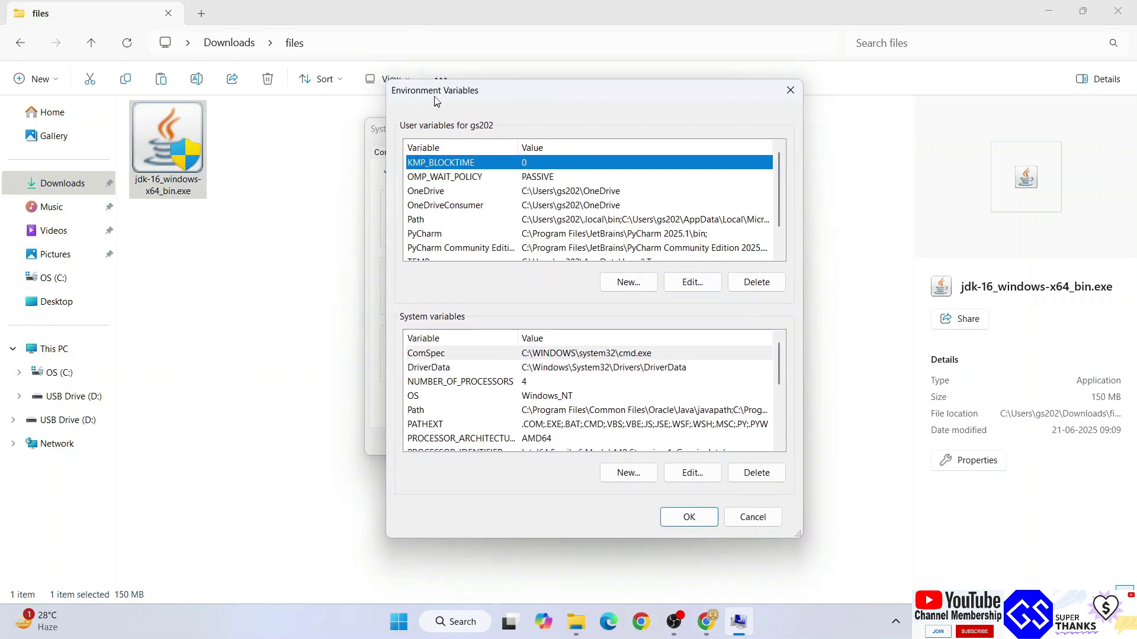
left_click(440, 406)
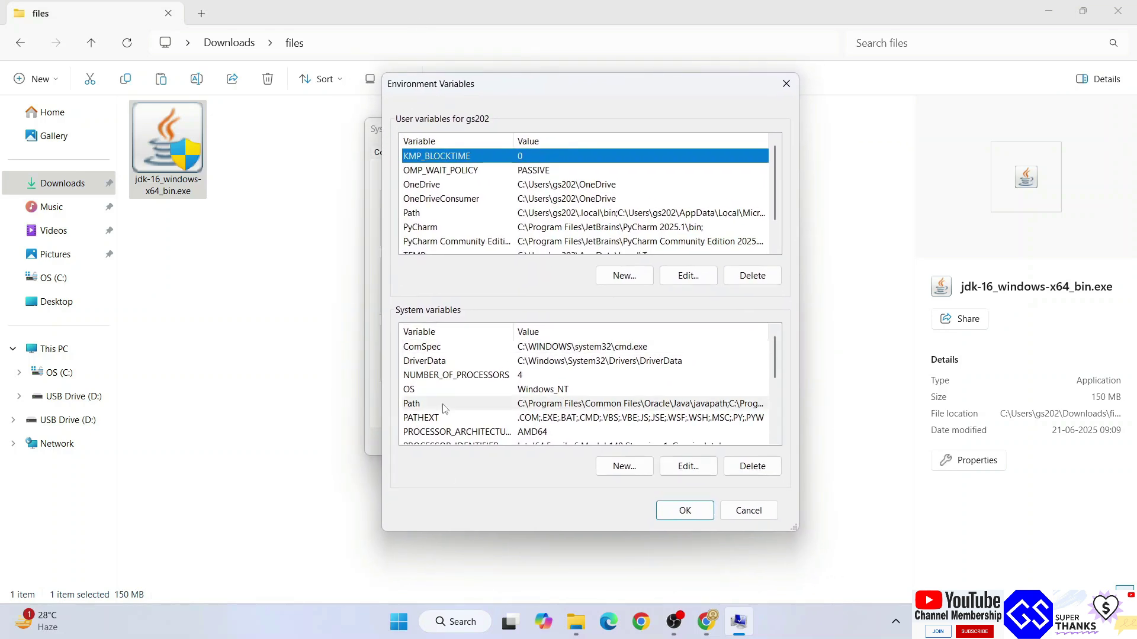
left_click(704, 472)
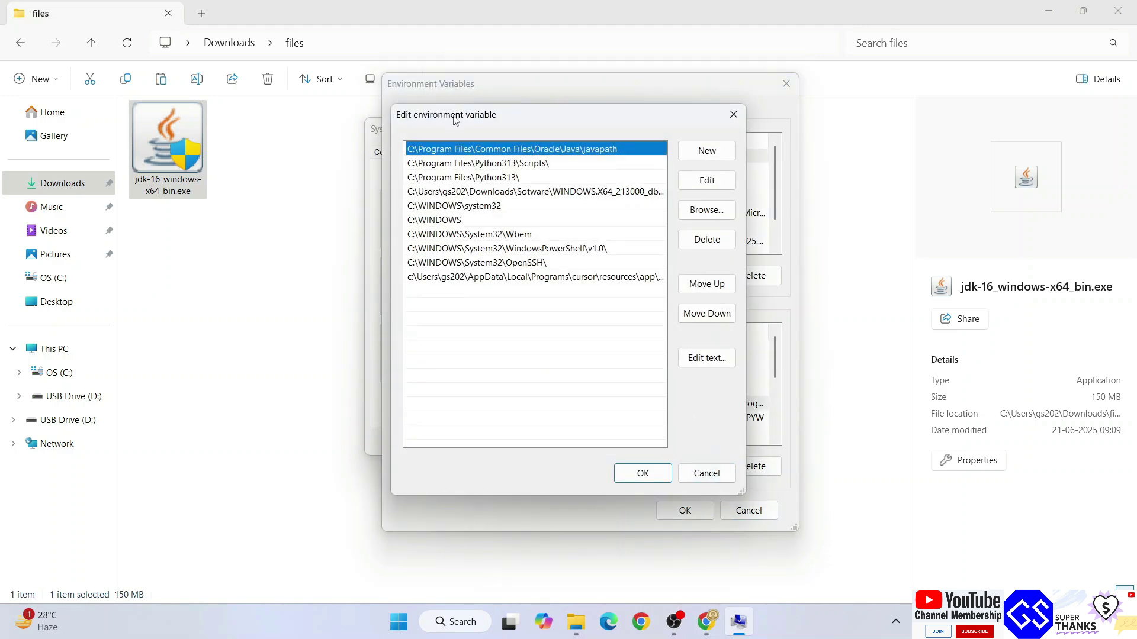
left_click_drag(455, 121, 484, 115)
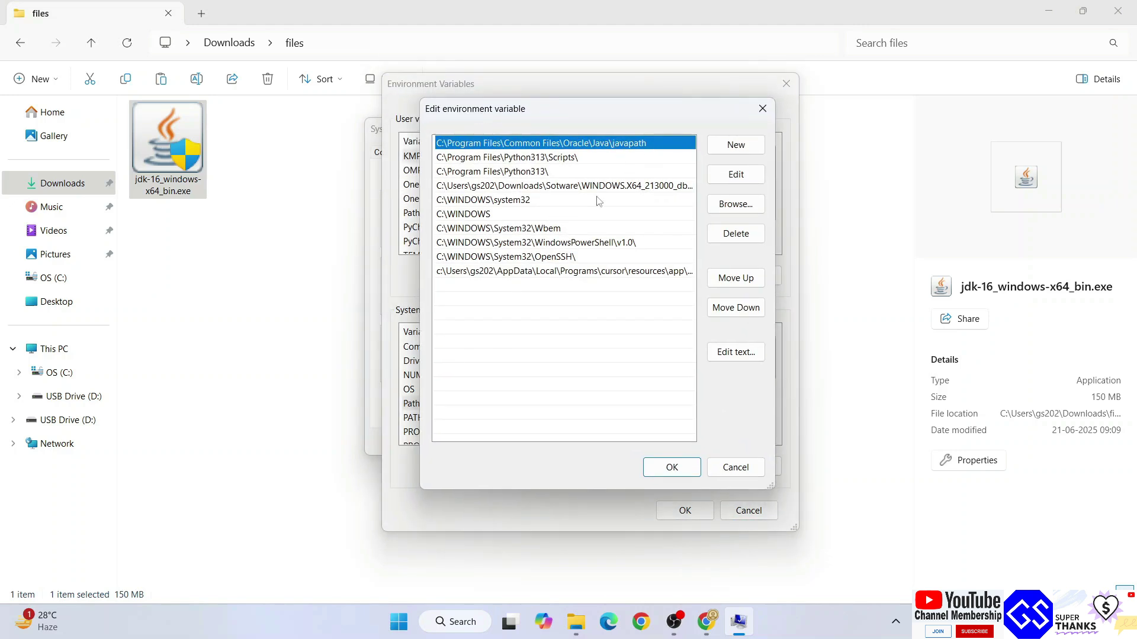
left_click(57, 375)
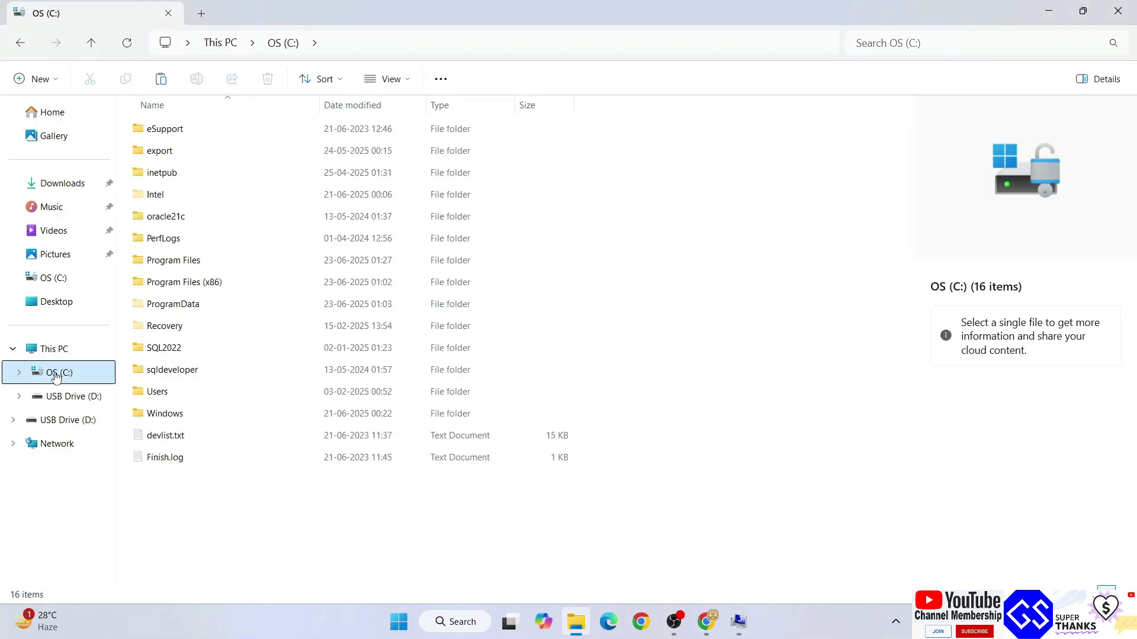
Browse to C:\Program Files\Java\jdk-16\bin and copy that path from the address bar
double_click(195, 261)
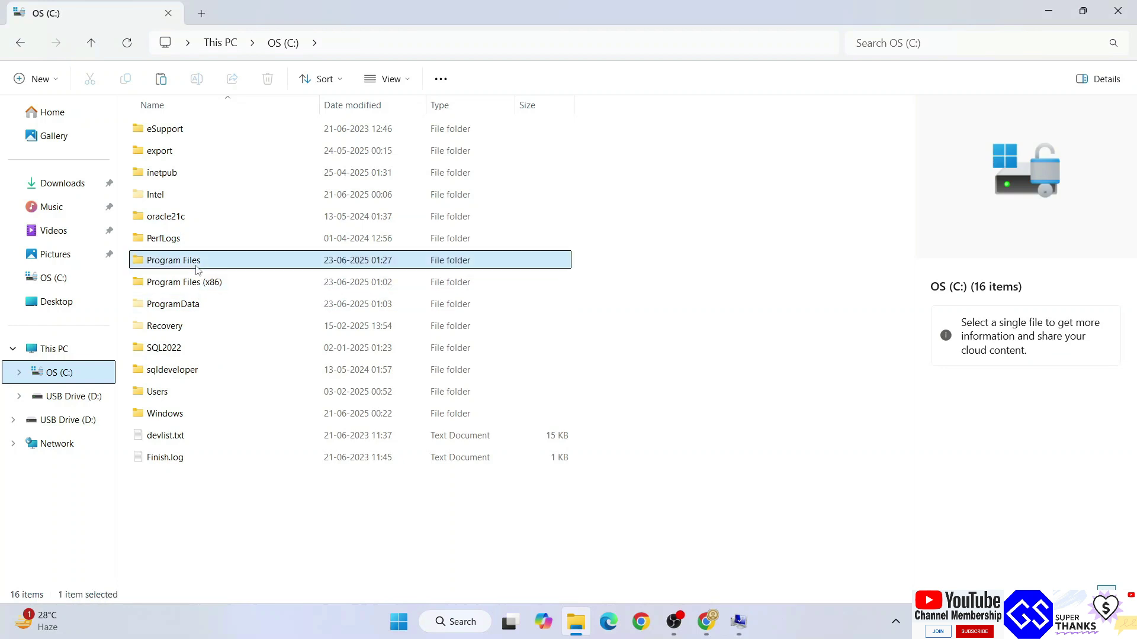
left_click(263, 289)
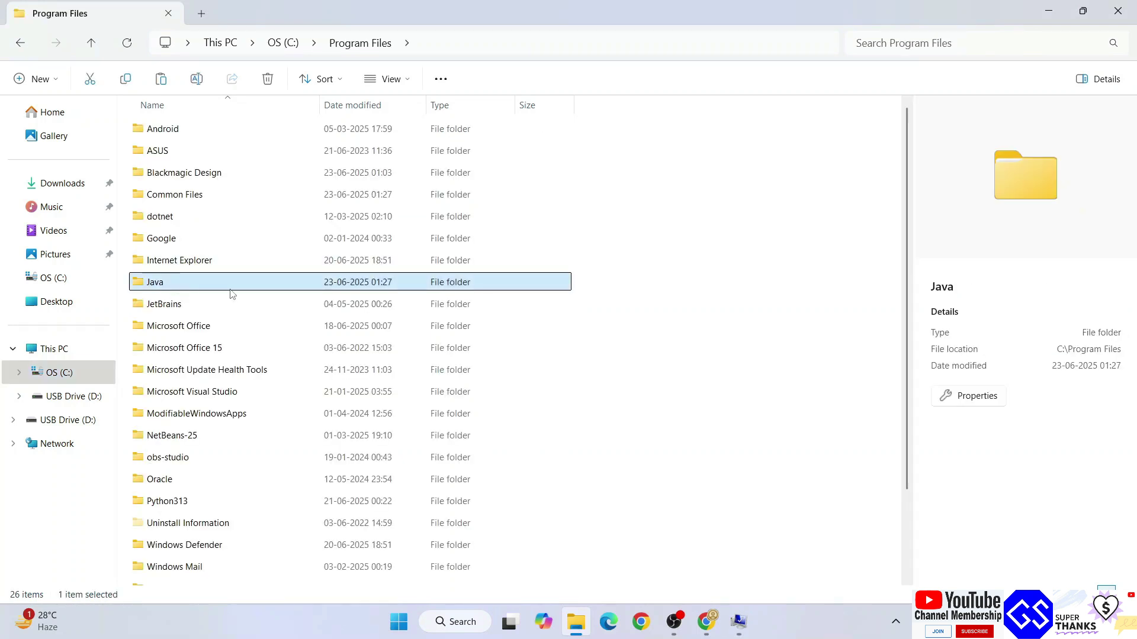
double_click(181, 284)
left_click(191, 137)
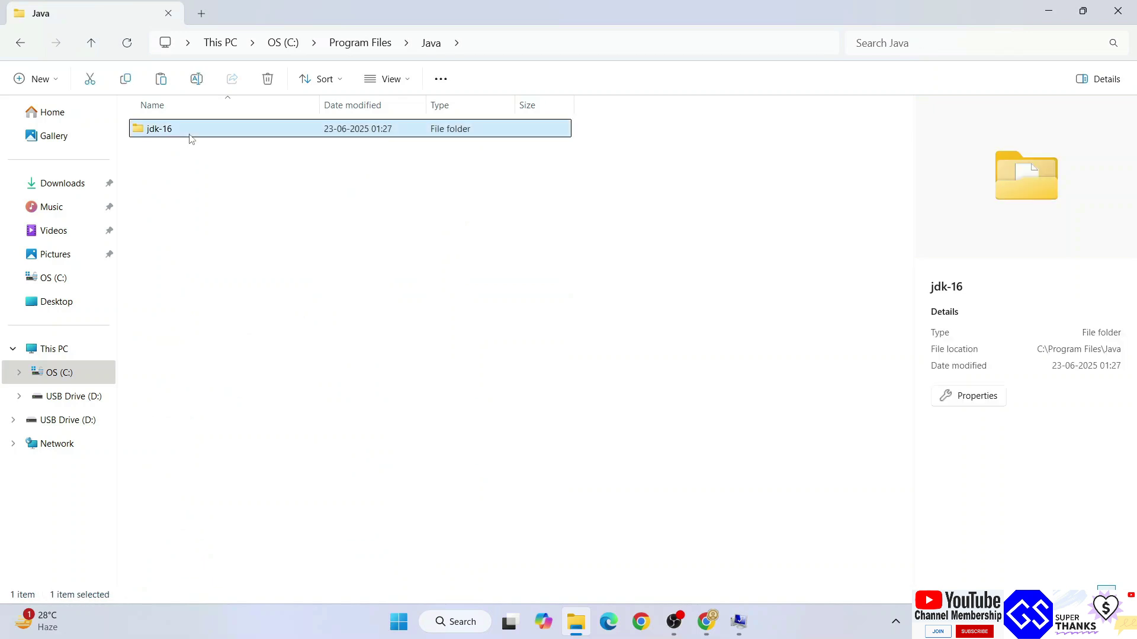
double_click(190, 129)
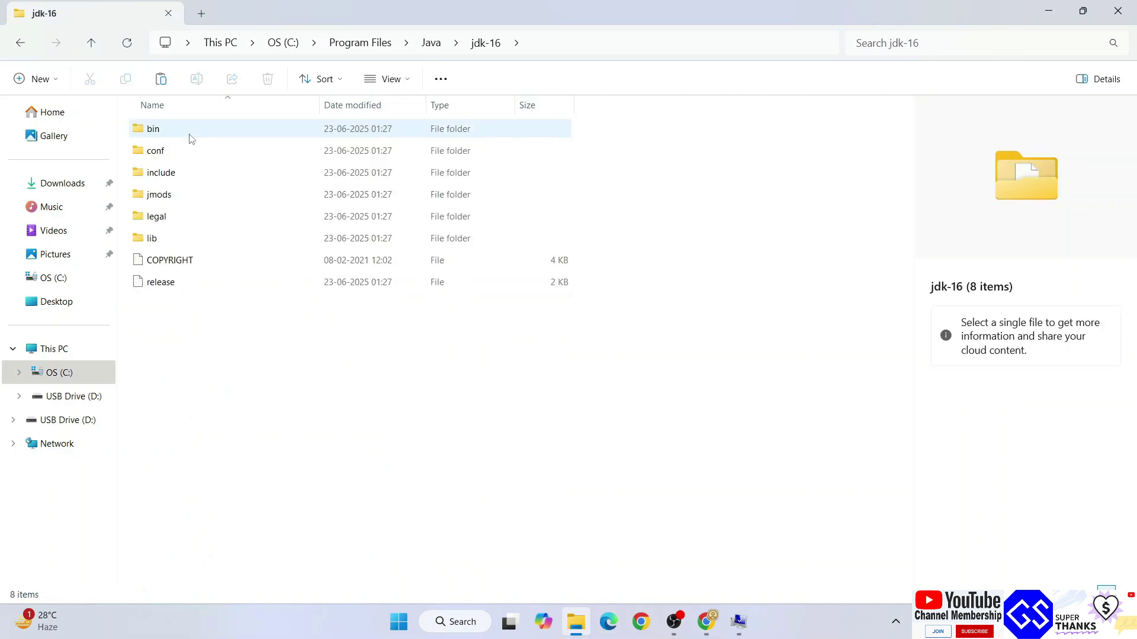
left_click(190, 138)
double_click(191, 137)
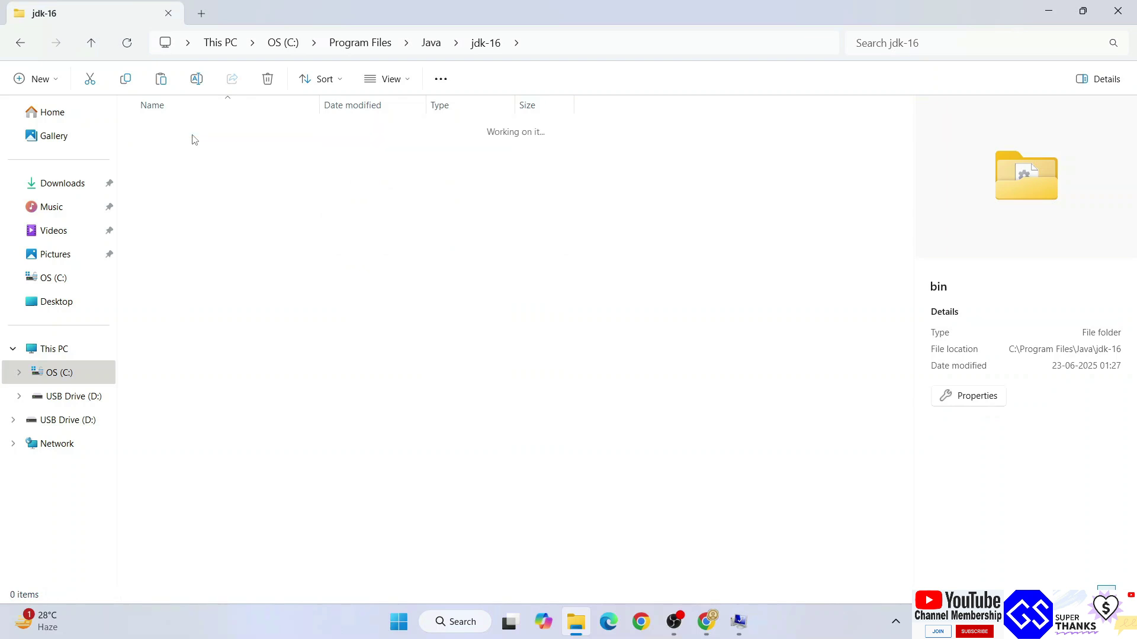
left_click(618, 44)
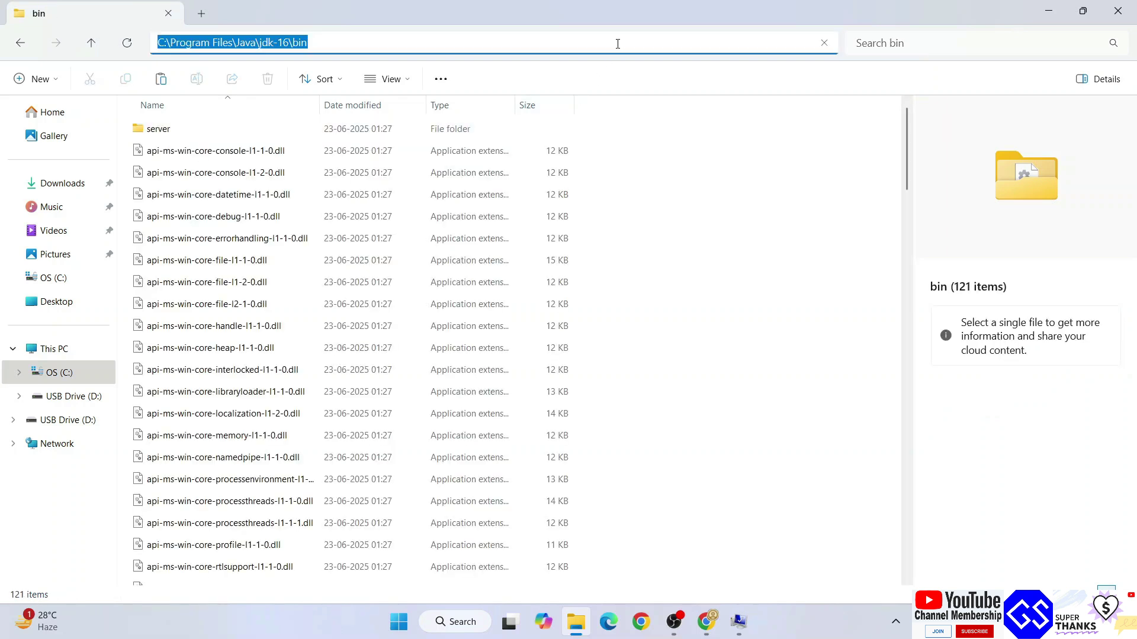
right_click(359, 44)
Paste C:\Program Files\Java\jdk-16\bin as a new system Path entry and confirm
left_click(1053, 12)
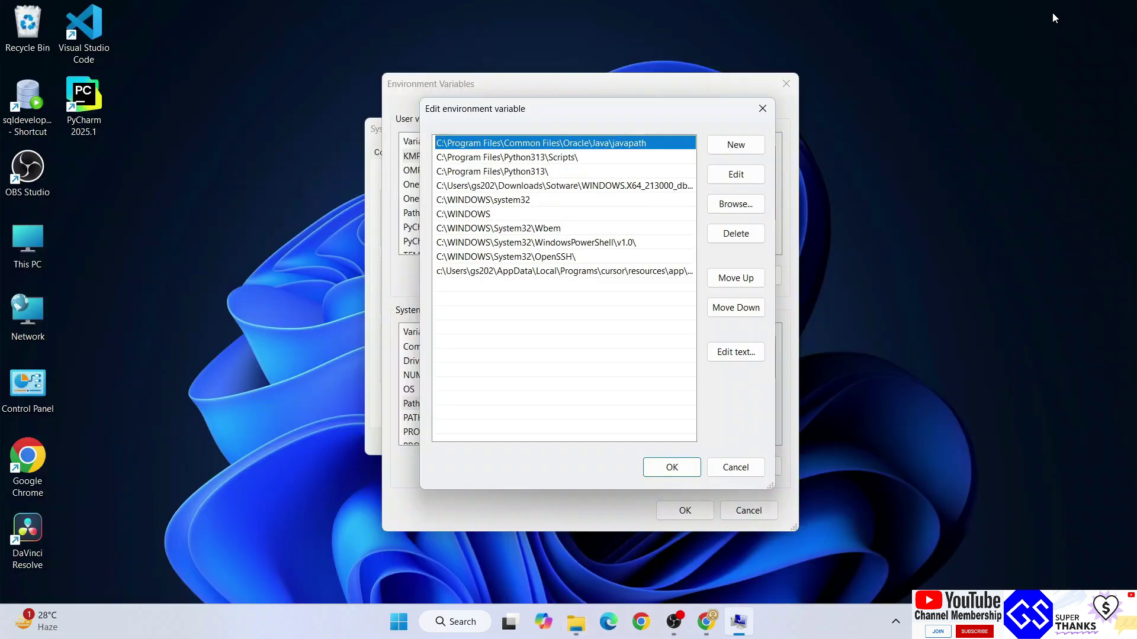
left_click(732, 150)
right_click(445, 286)
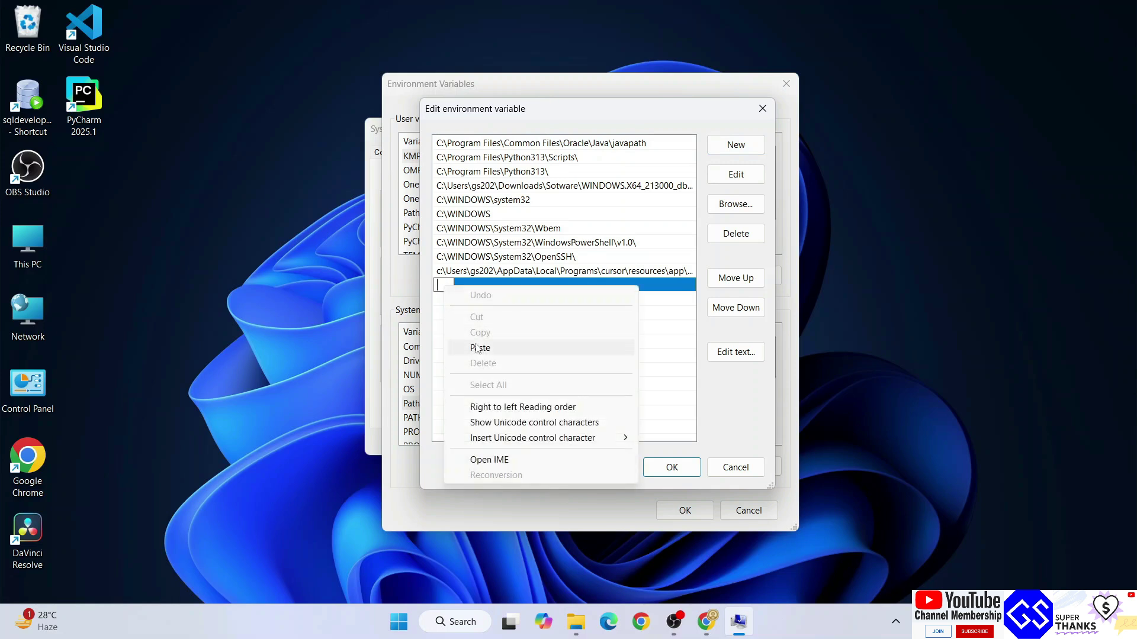
left_click(502, 344)
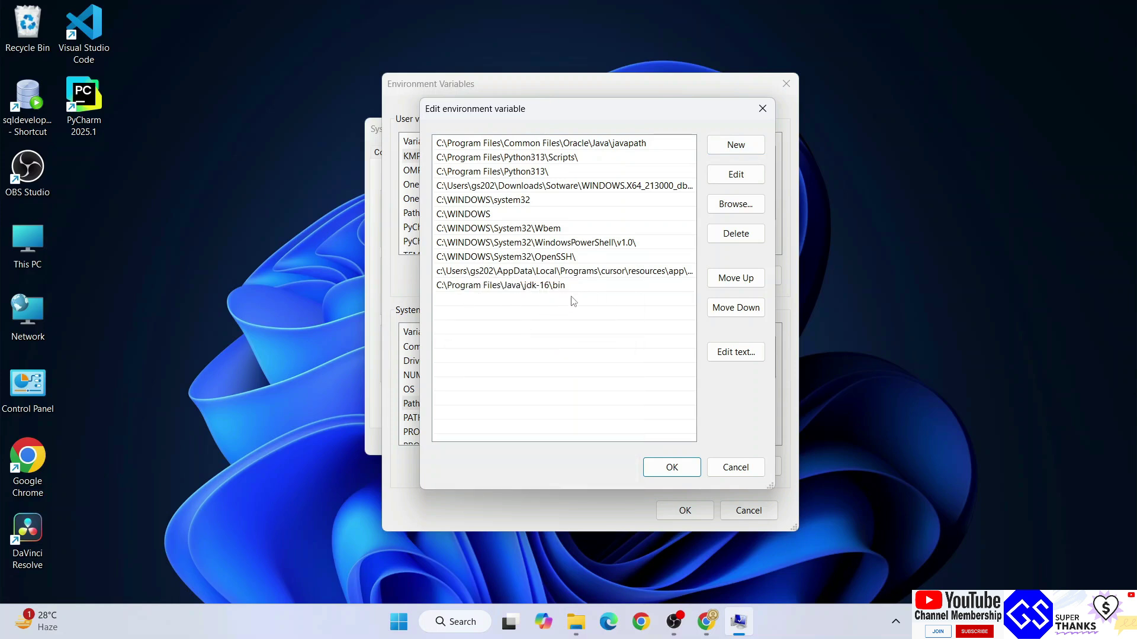
left_click(672, 468)
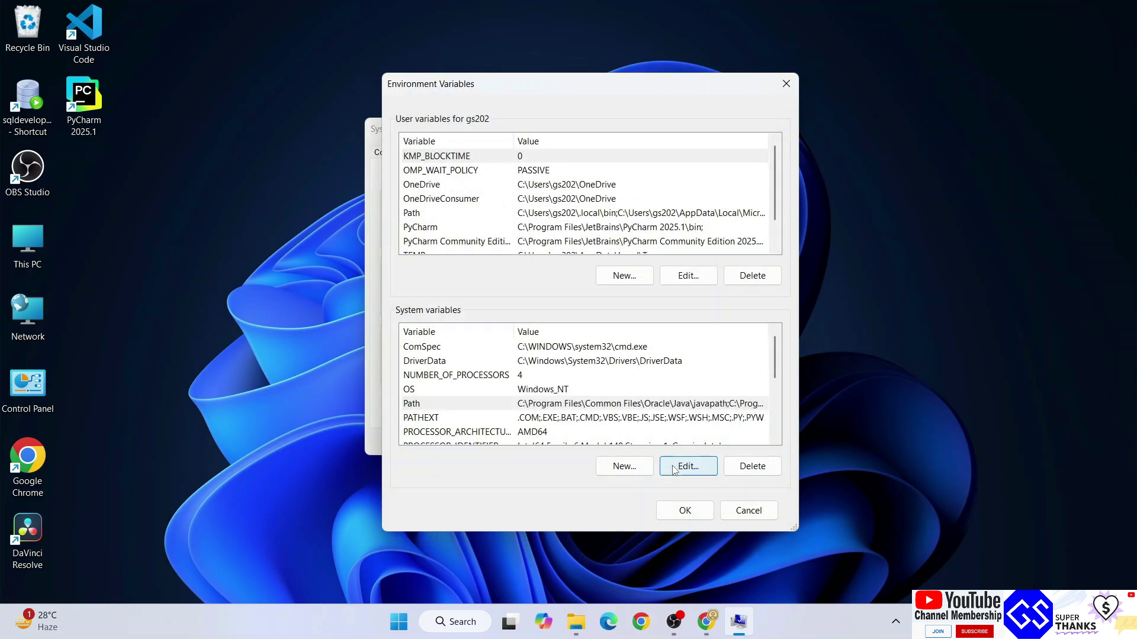
Create system variable JAVA_HOME set to C:\Program Files\Java\jdk-16\, then OK all settings dialogs
left_click(629, 469)
type("JAVA_HO")
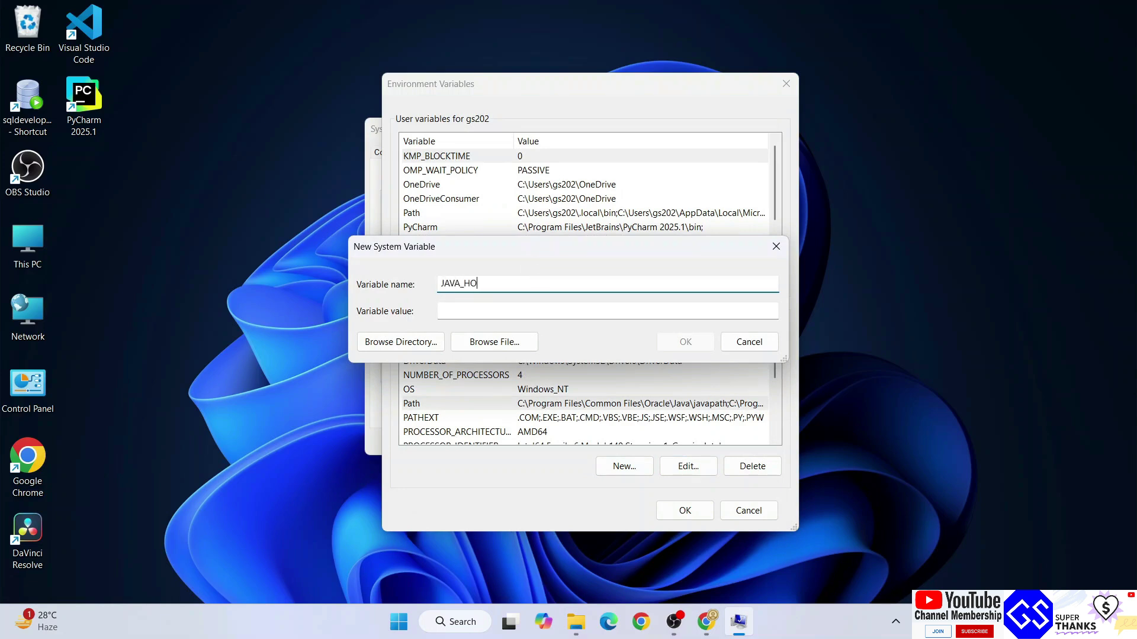
type("ME")
key("Tab")
type("C:\\Program Files\\Java\\jdk-16\\bin")
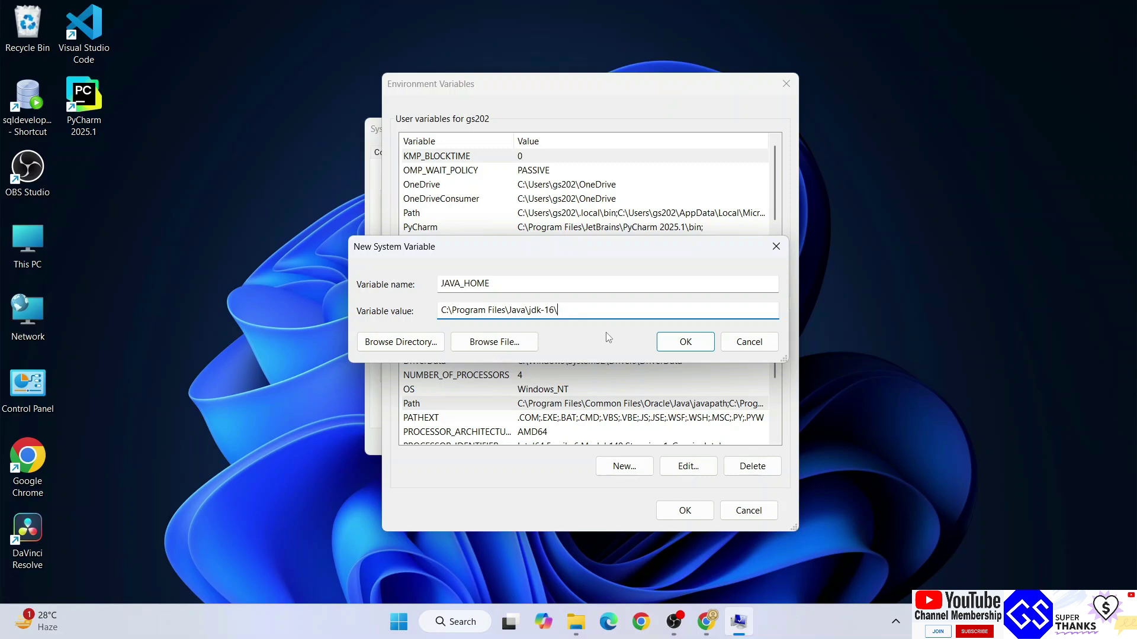
left_click_drag(597, 315, 367, 297)
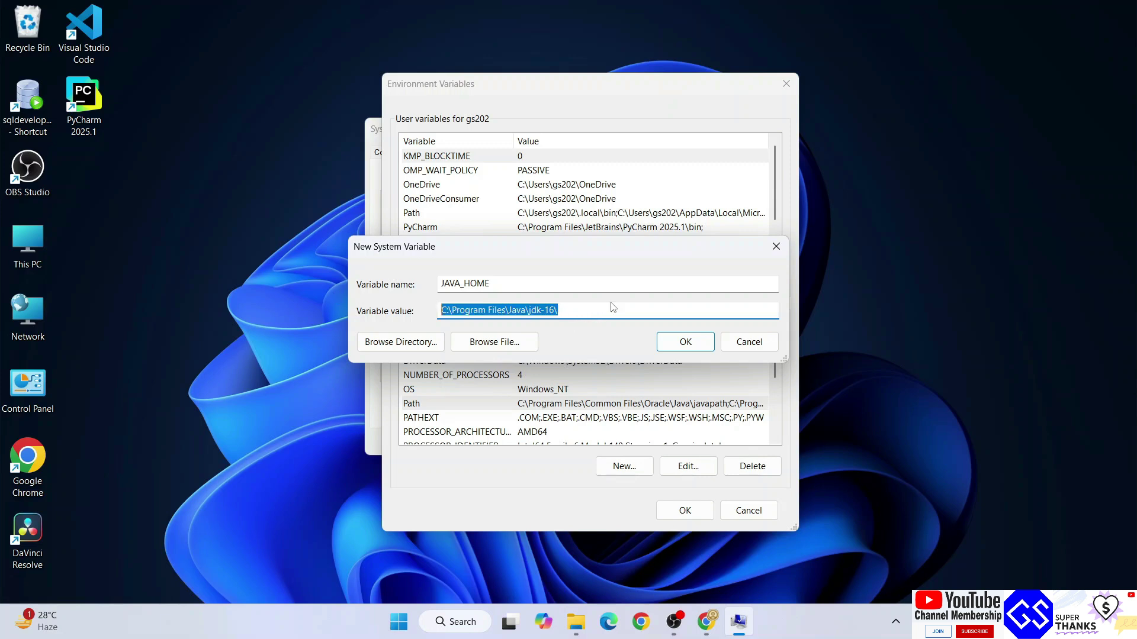
left_click(685, 342)
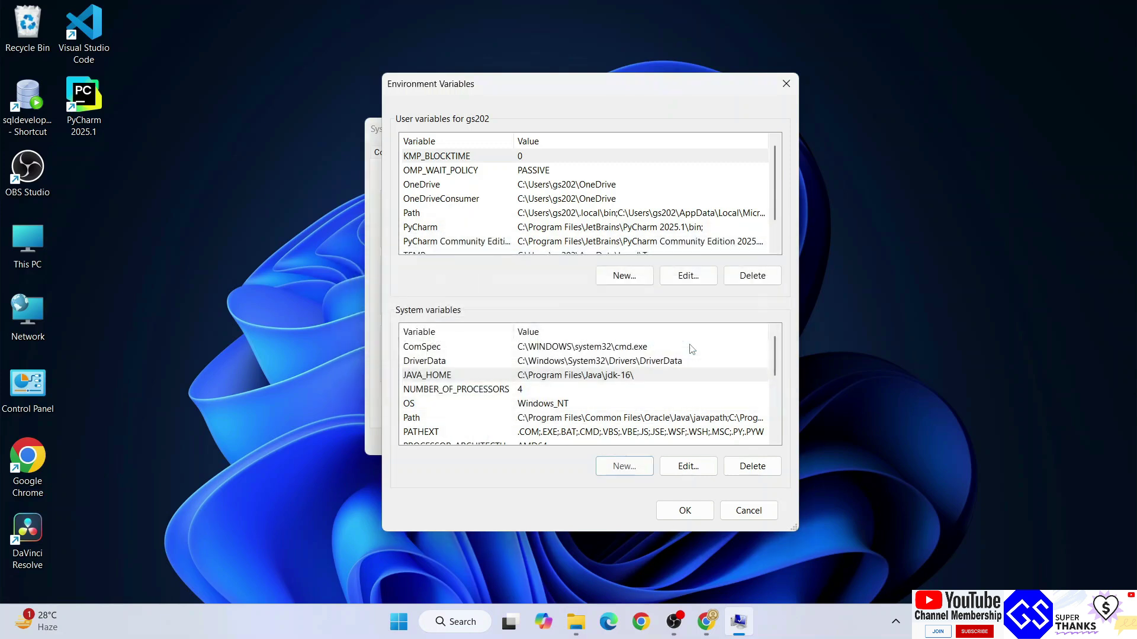
left_click(686, 511)
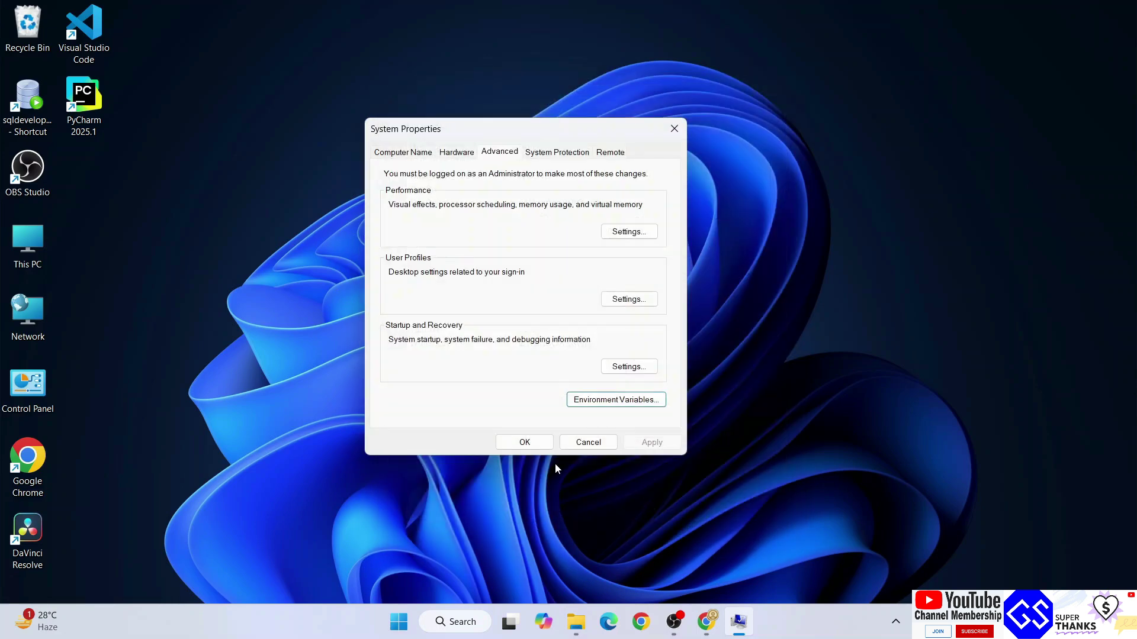
left_click(523, 442)
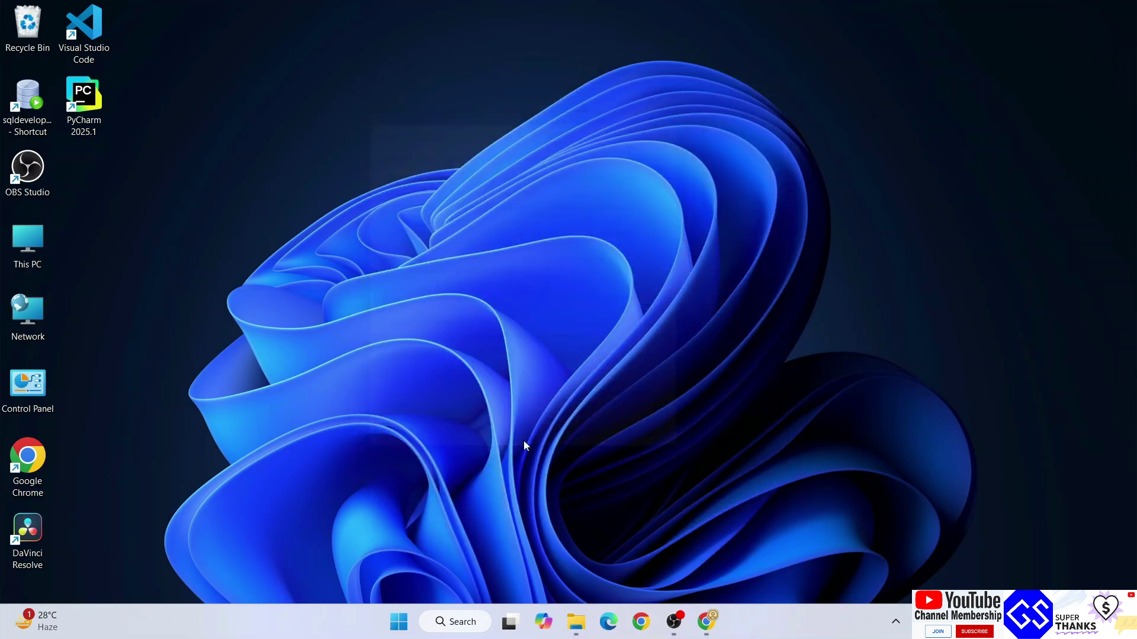
Launch Command Prompt by searching Windows for cmd
left_click(481, 623)
type("cmd")
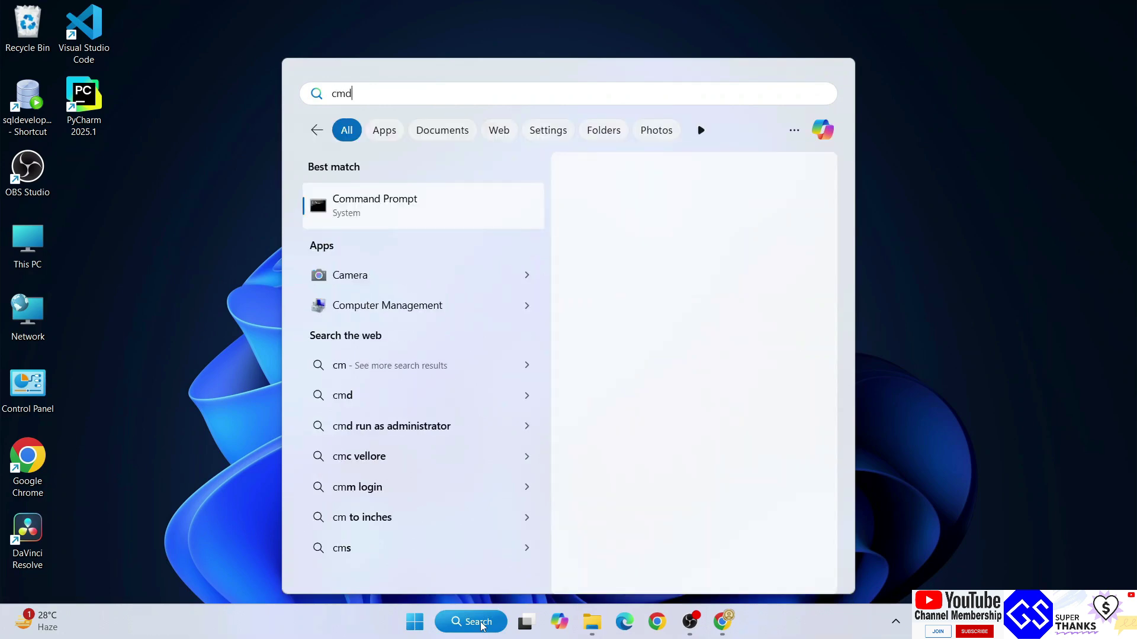
left_click(386, 207)
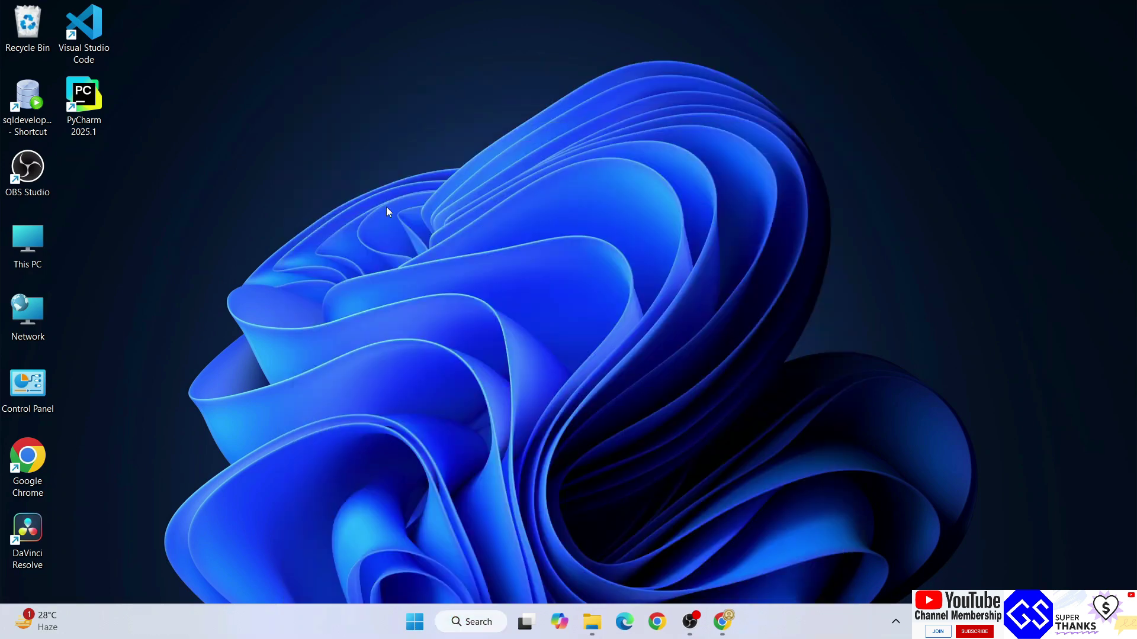
left_click_drag(344, 42, 484, 138)
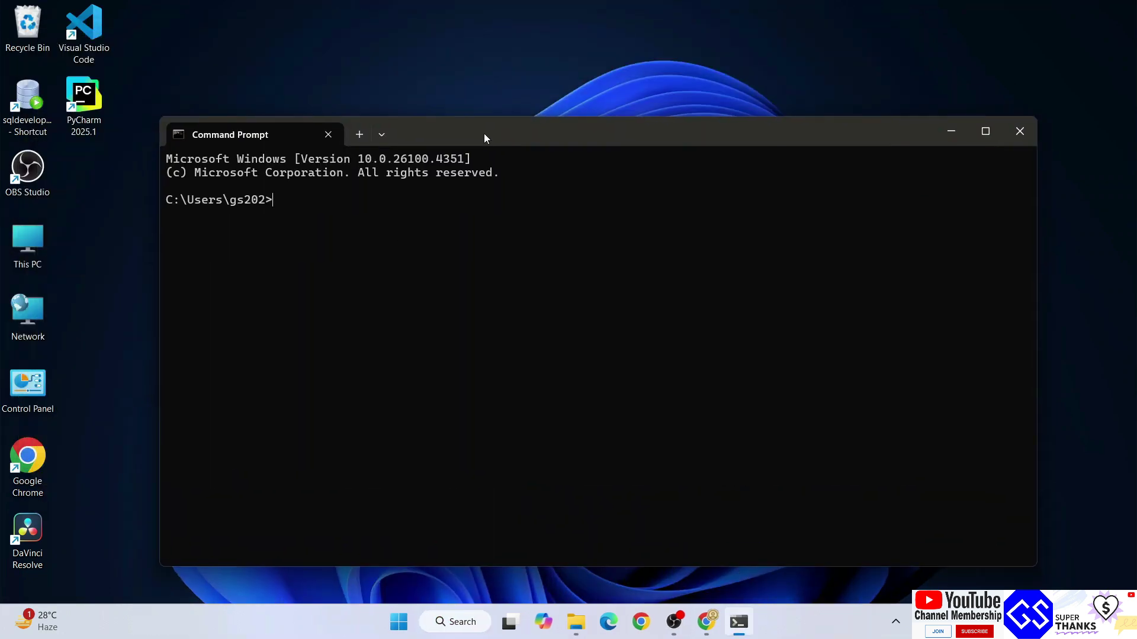
Run java --version and select the reported Java 16 (build 16+36-2231) details
type("java --ver")
type("sion")
key("Return")
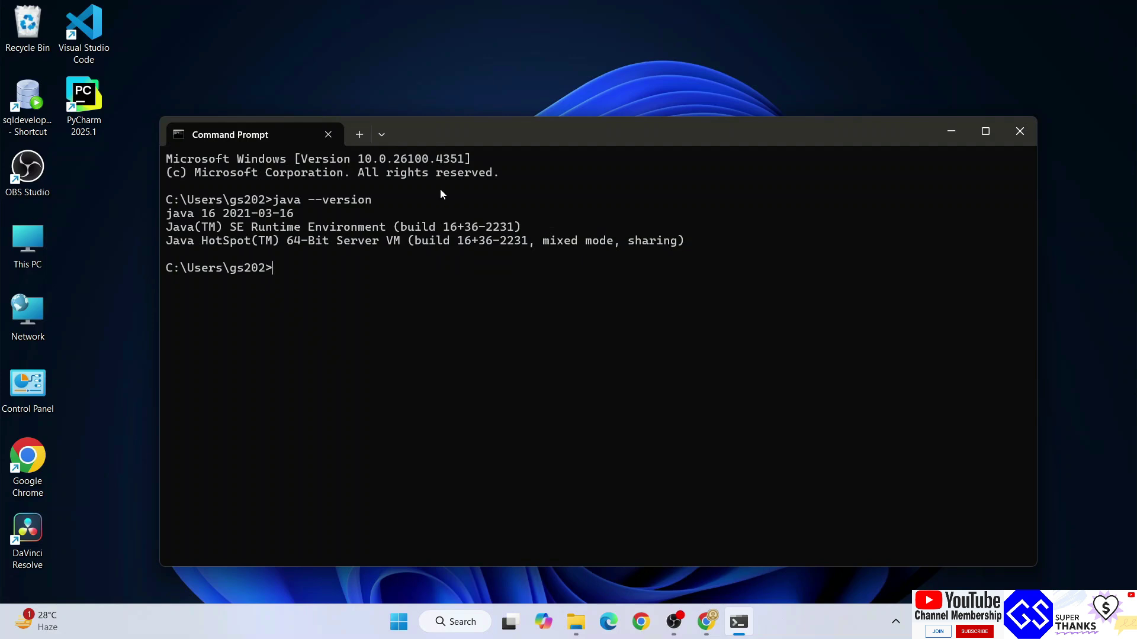
left_click_drag(168, 214, 367, 256)
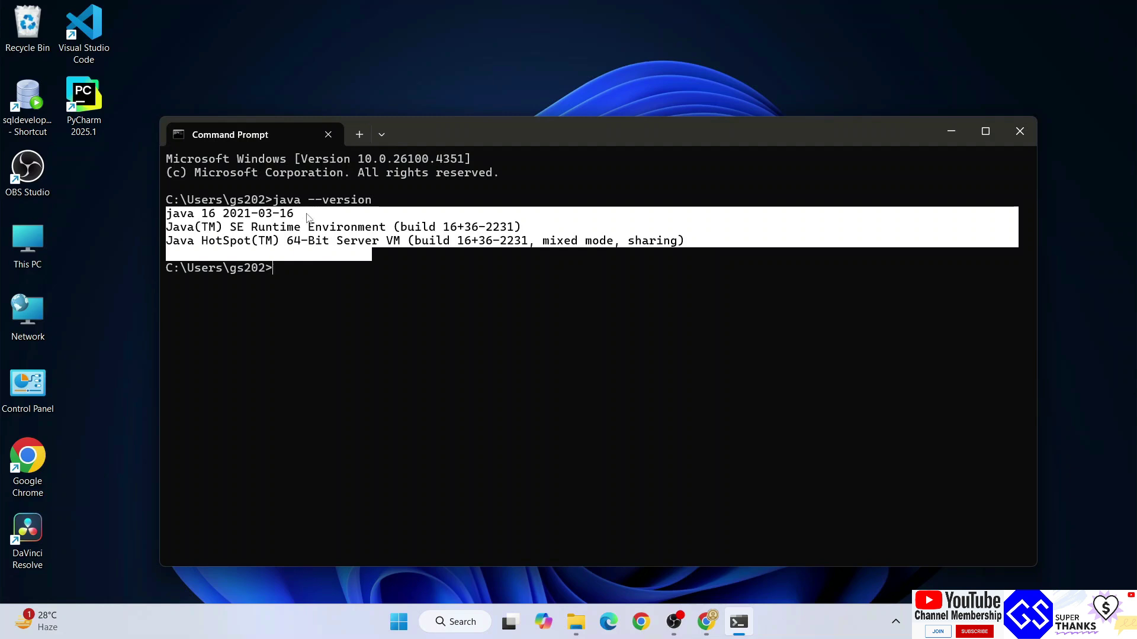
left_click(706, 622)
Go back from the Oracle sign-in page to the JDK 16 downloads page, dismissing the license prompt
left_click(603, 10)
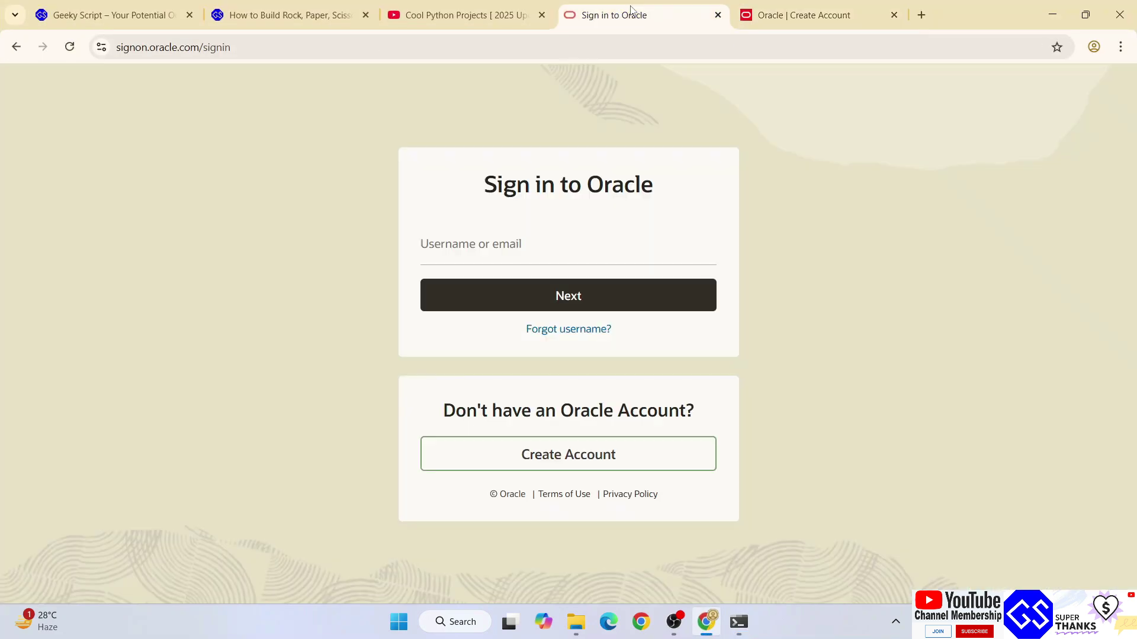
left_click(16, 50)
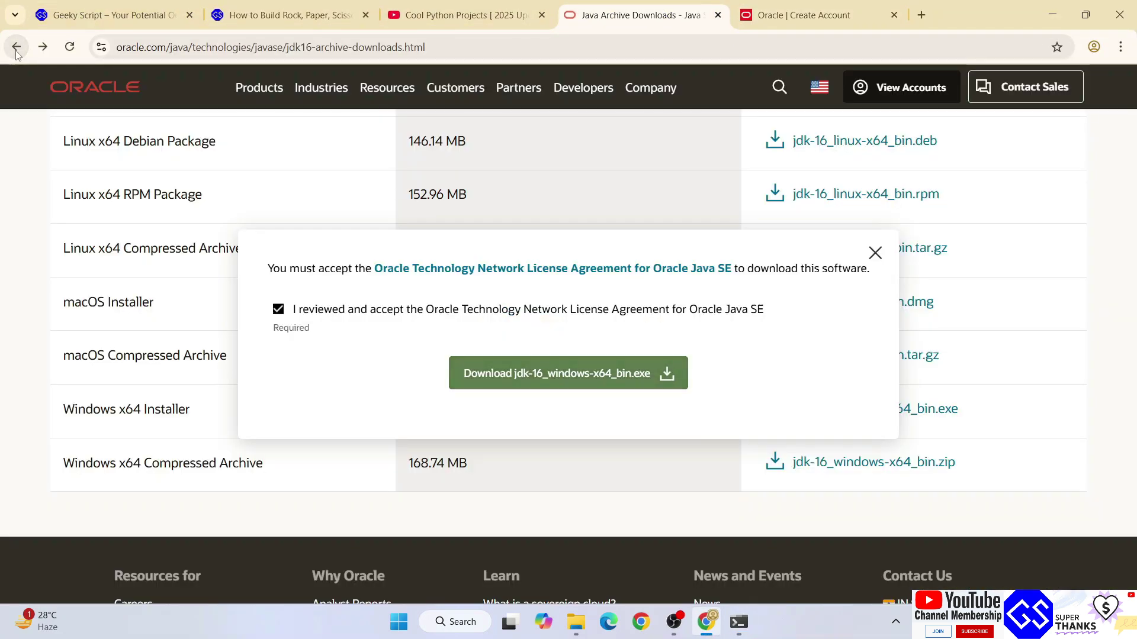
left_click(875, 258)
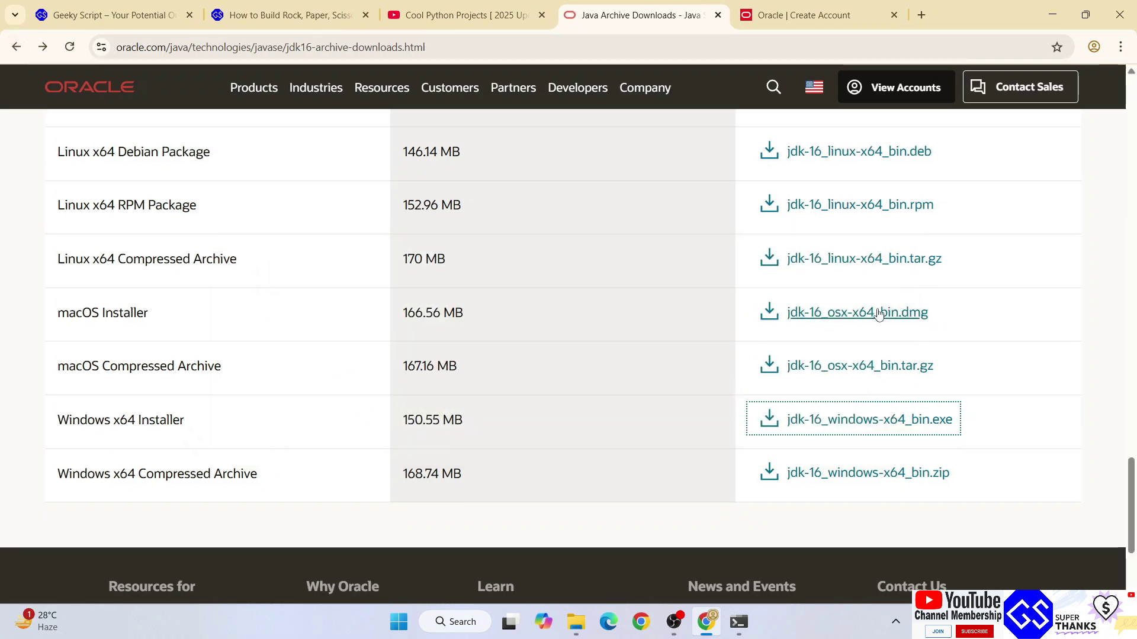
scroll(750, 320, "up", 5)
scroll(748, 320, "up", 5)
scroll(747, 322, "up", 5)
scroll(747, 321, "up", 7)
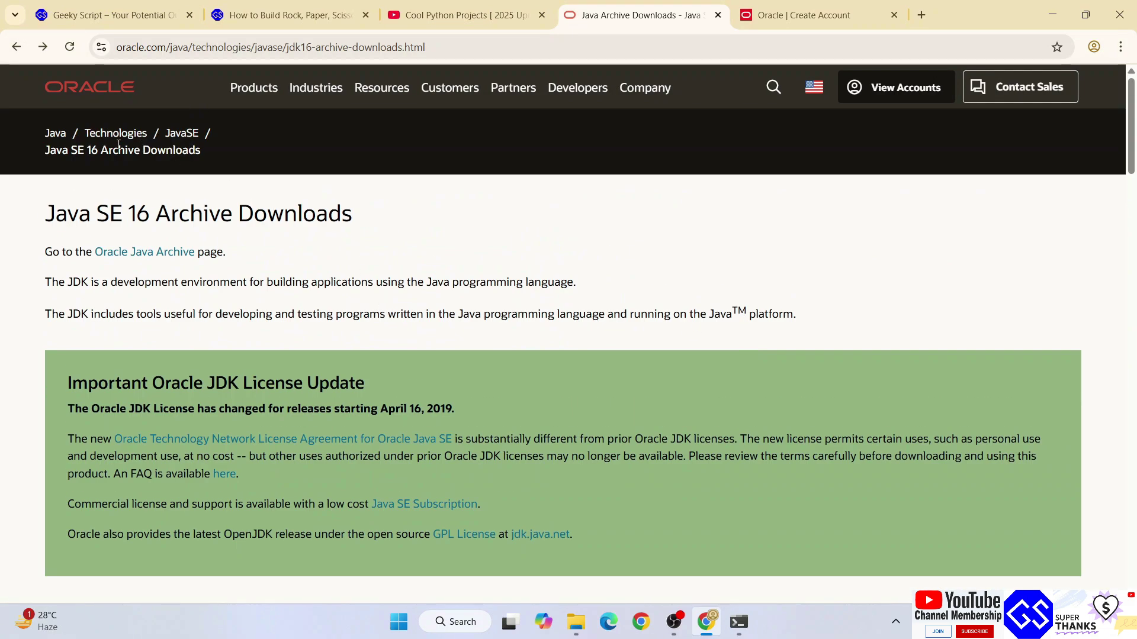
Return to the Java Archive page and scroll through the Java SE version list
key("alt+Left")
scroll(844, 331, "down", 3)
scroll(846, 406, "down", 1)
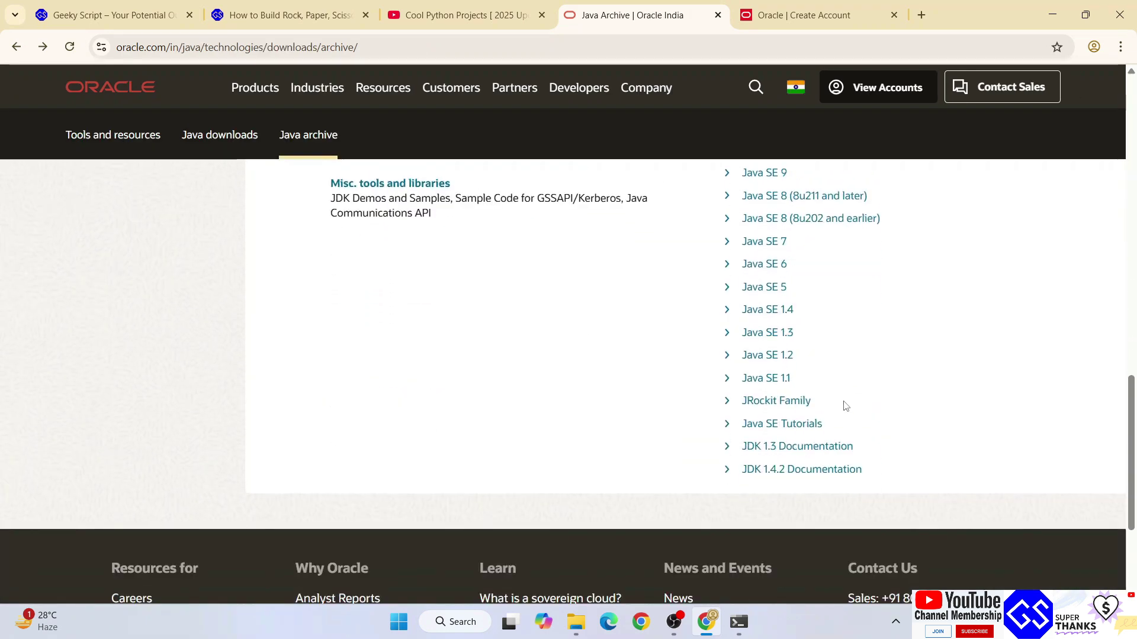
scroll(811, 415, "up", 5)
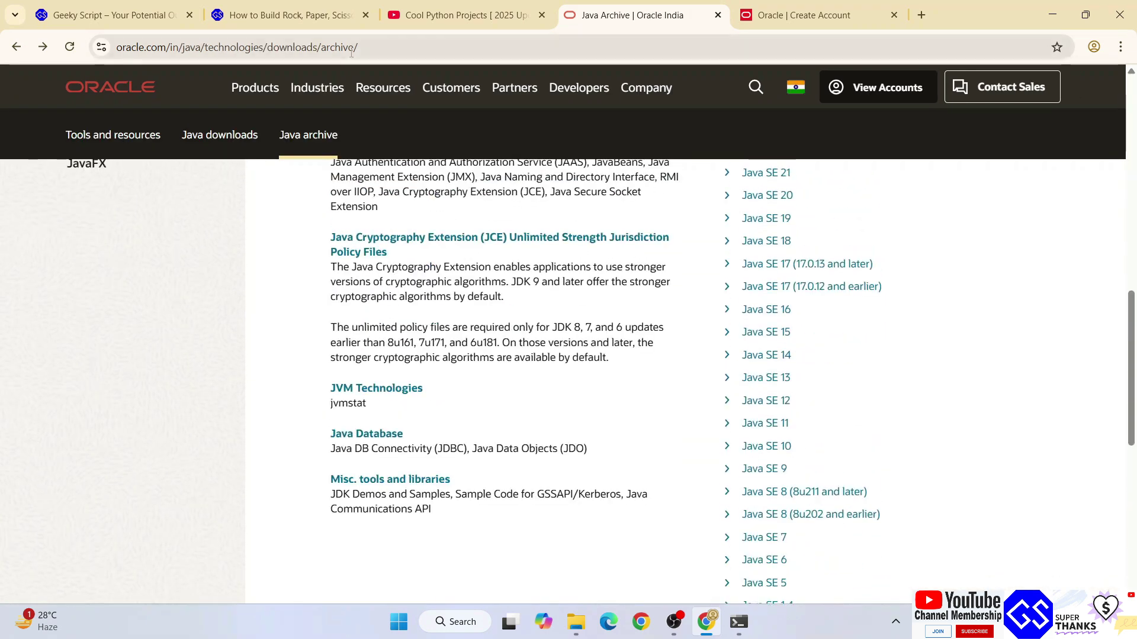
left_click(496, 47)
left_click(992, 294)
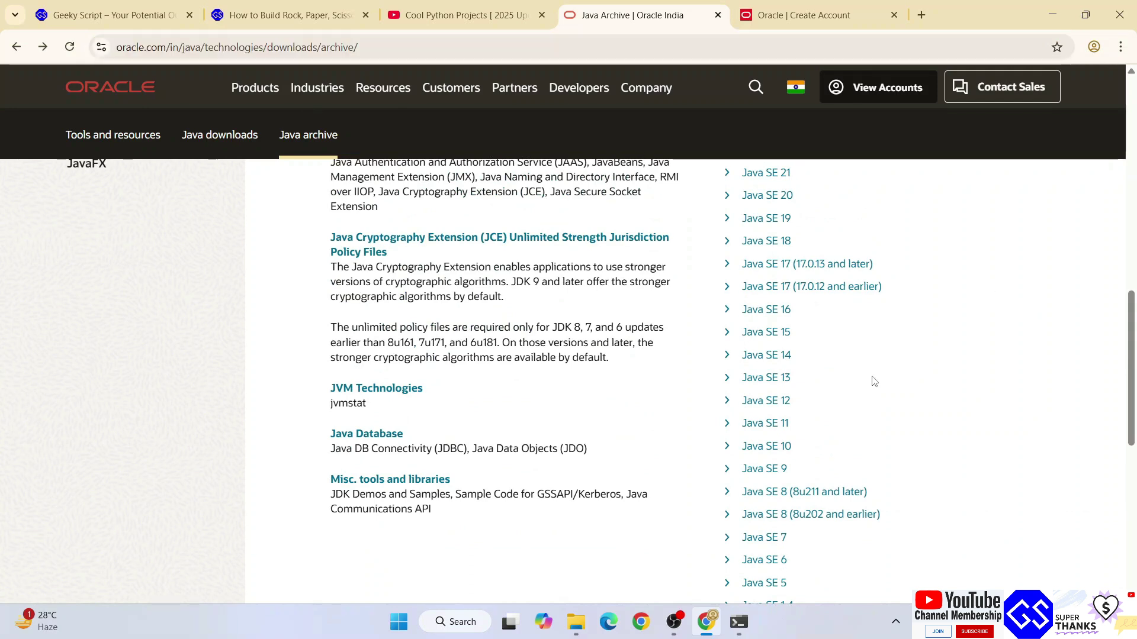
scroll(873, 381, "down", 1)
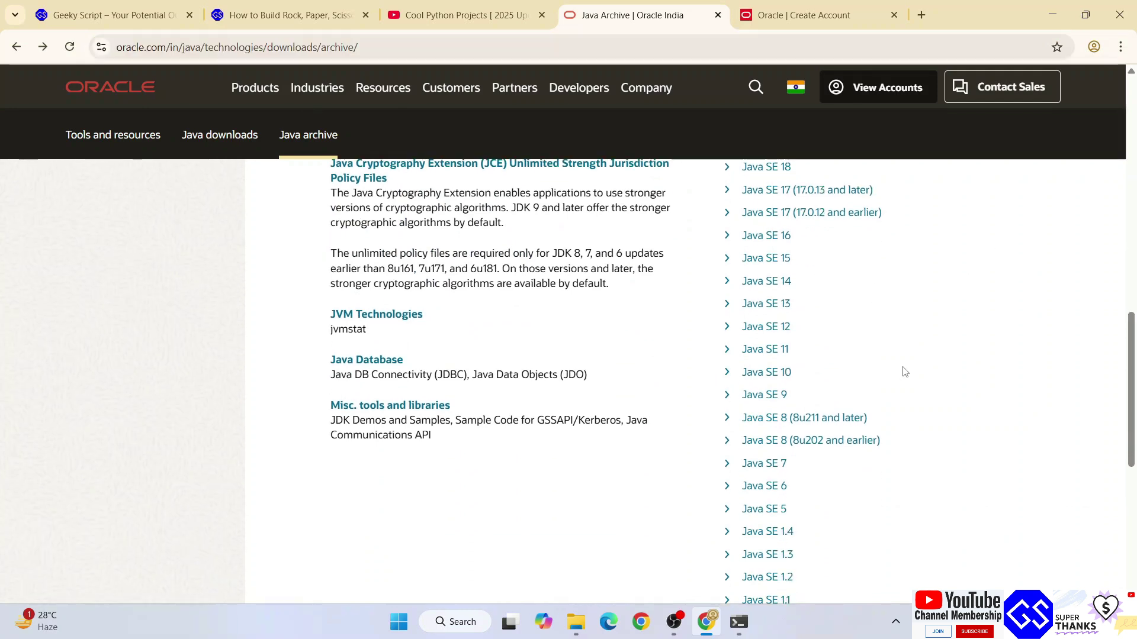
scroll(906, 373, "down", 1)
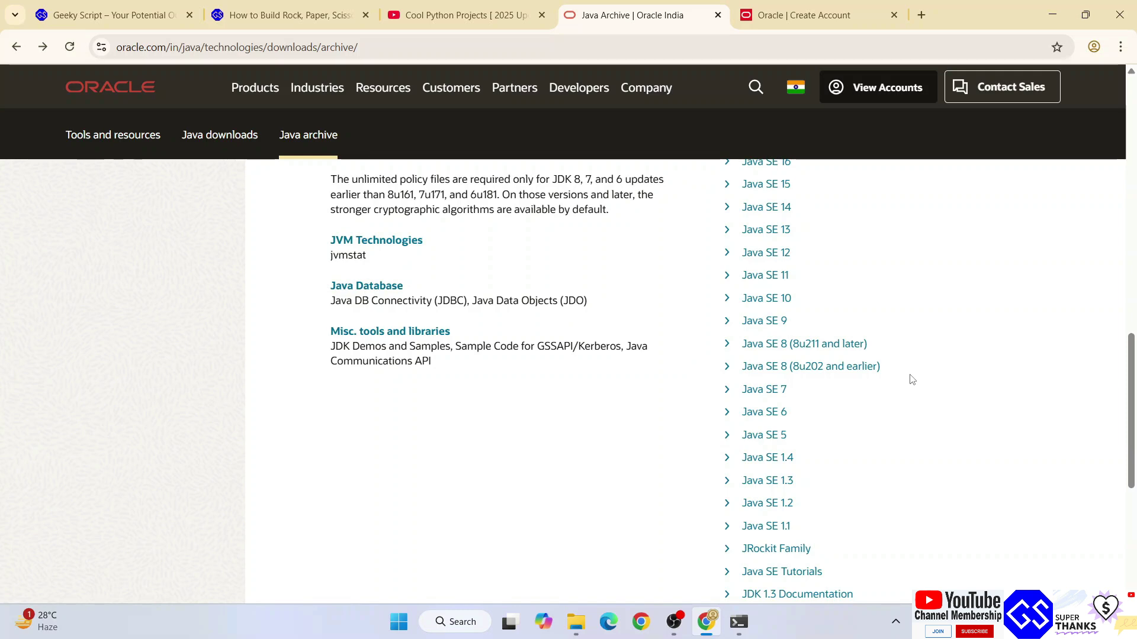
Scroll through the nine videos in Geeky Script's Cool Python Projects [ 2025 Update ] playlist
left_click(464, 16)
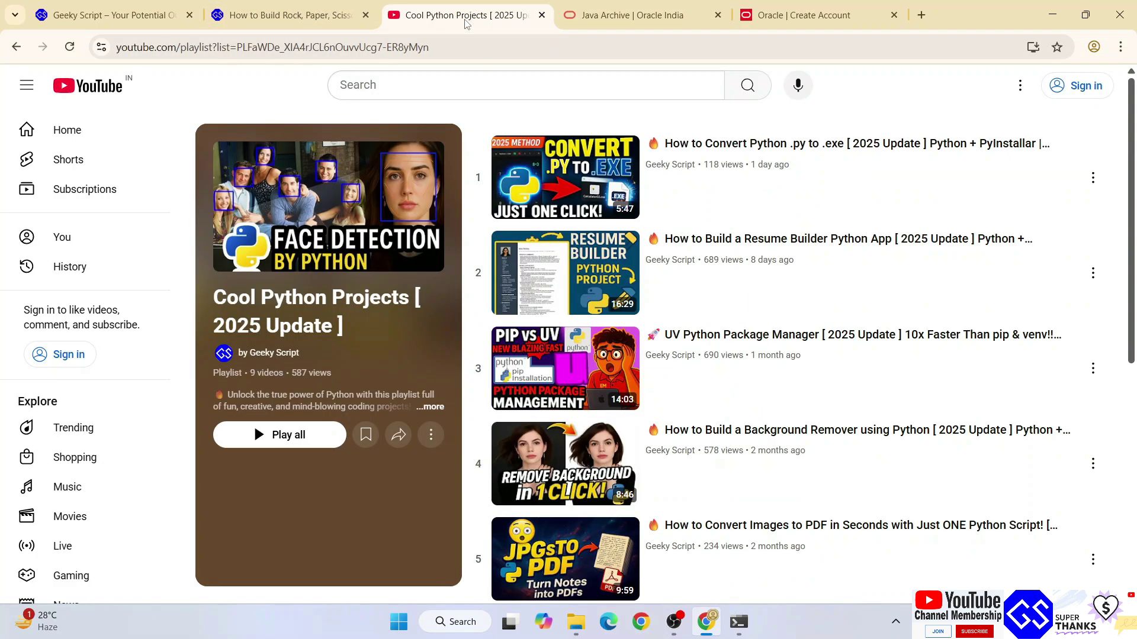
left_click_drag(240, 297, 343, 326)
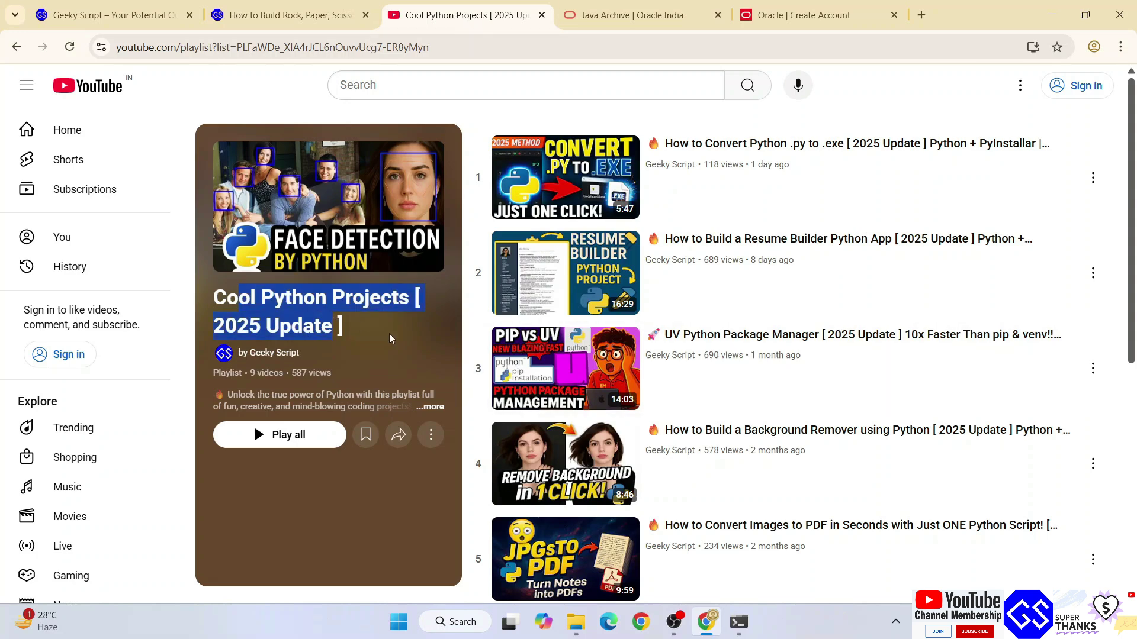
left_click(344, 326)
scroll(641, 226, "down", 3)
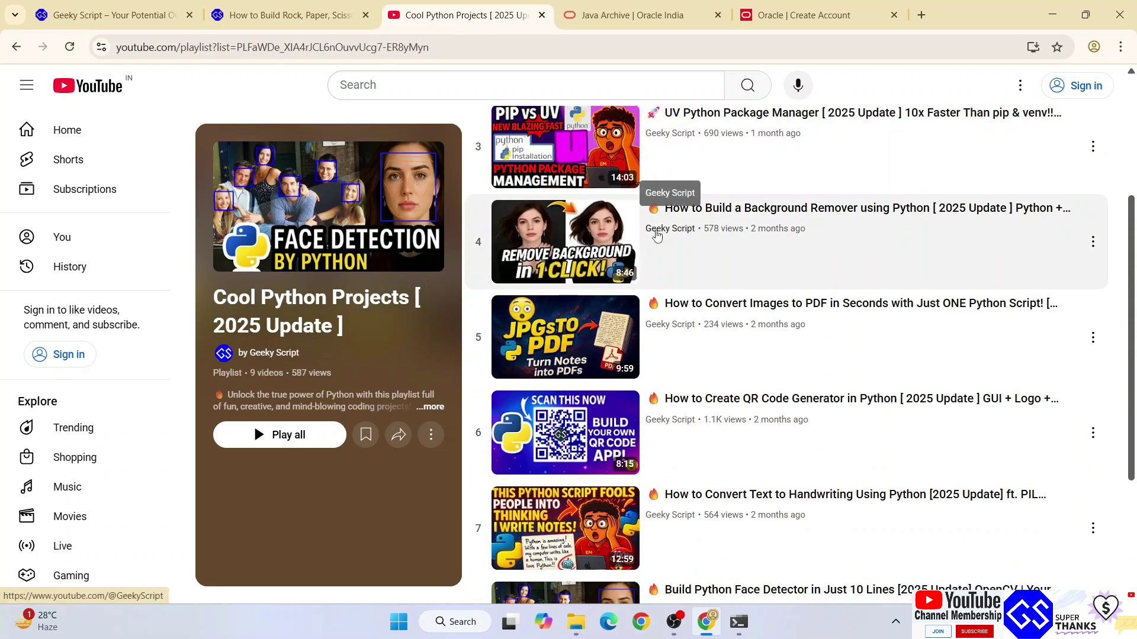
scroll(753, 344, "down", 2)
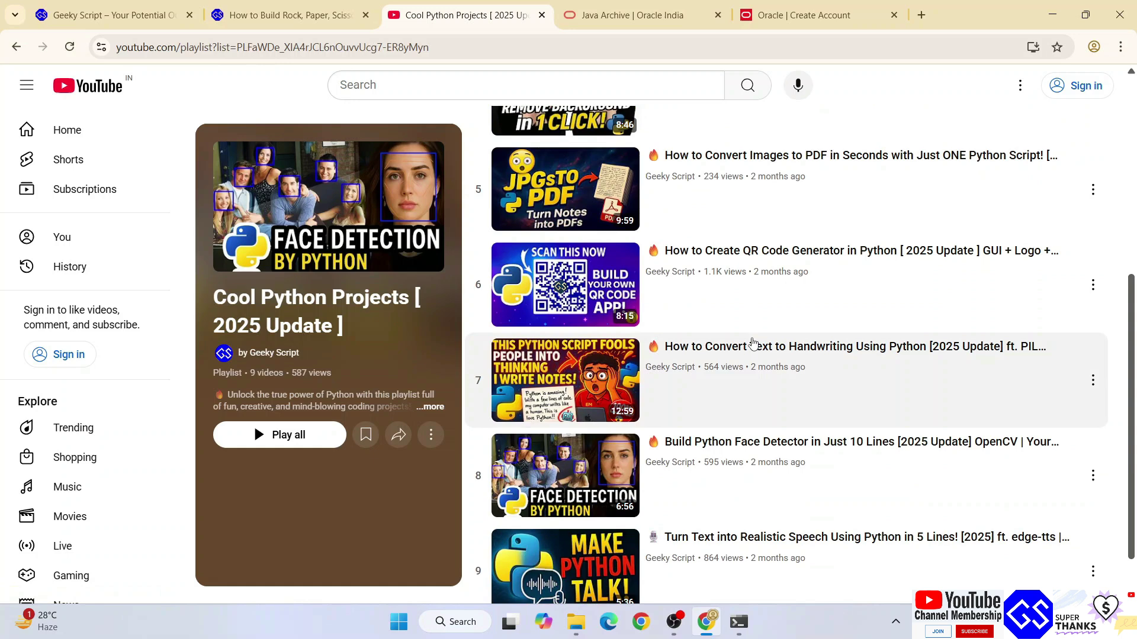
scroll(740, 504, "down", 1)
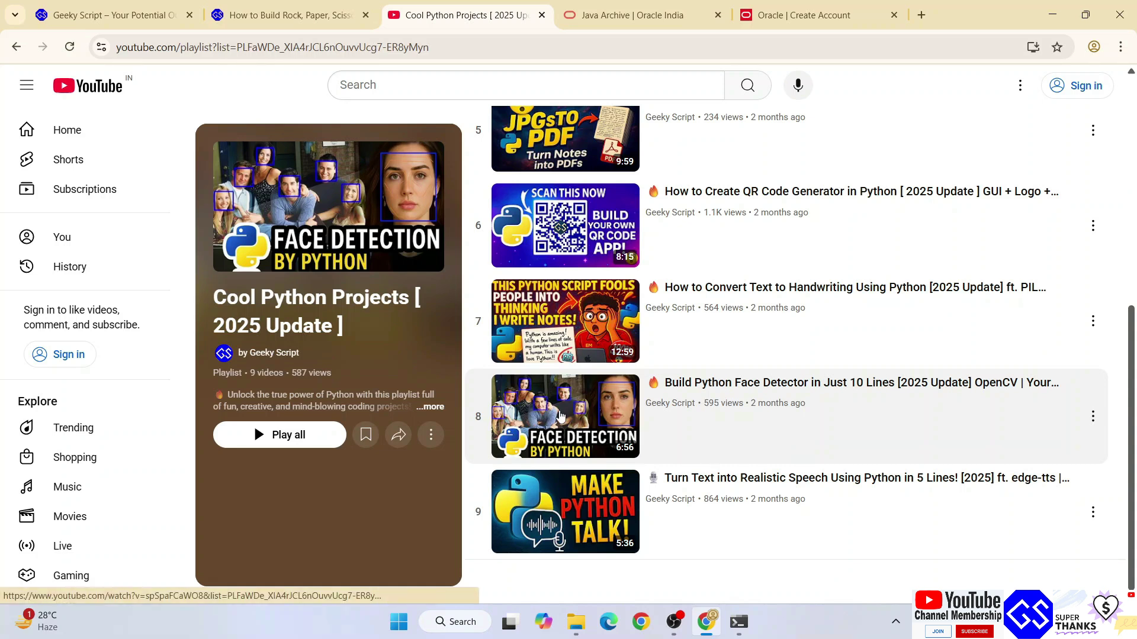
scroll(749, 401, "up", 1)
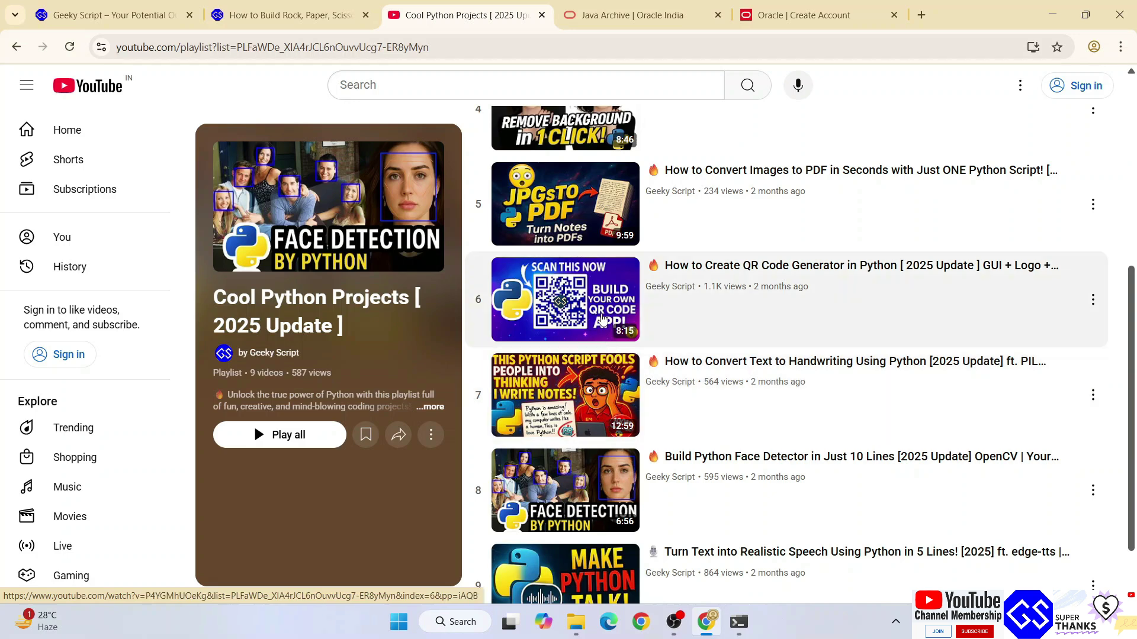
scroll(602, 316, "up", 2)
scroll(640, 302, "up", 1)
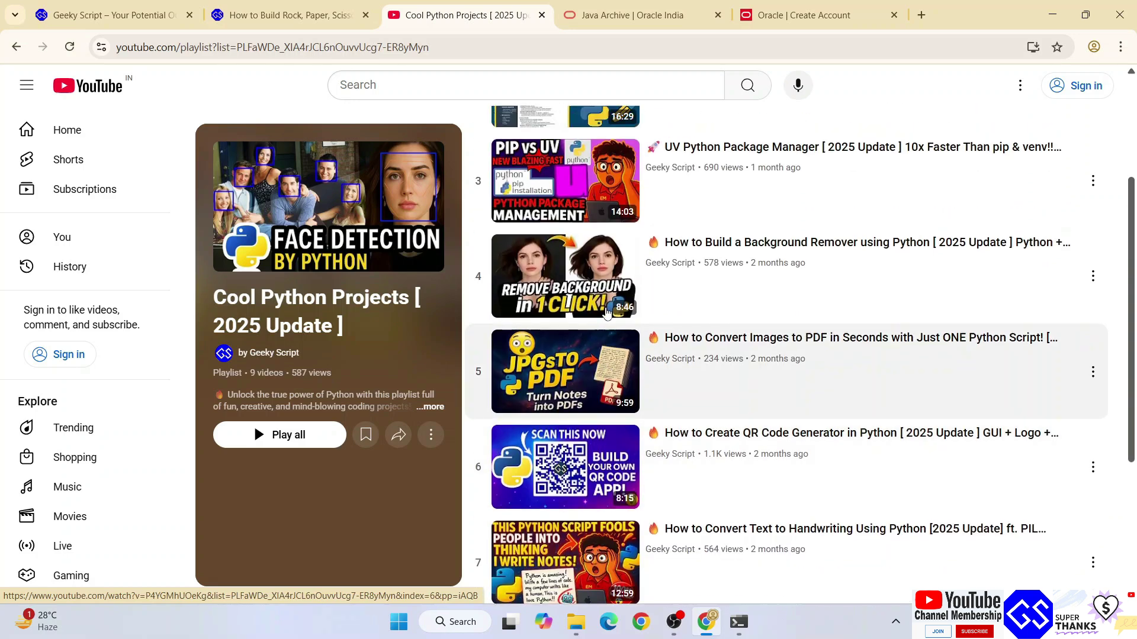
scroll(711, 264, "up", 2)
scroll(733, 262, "up", 1)
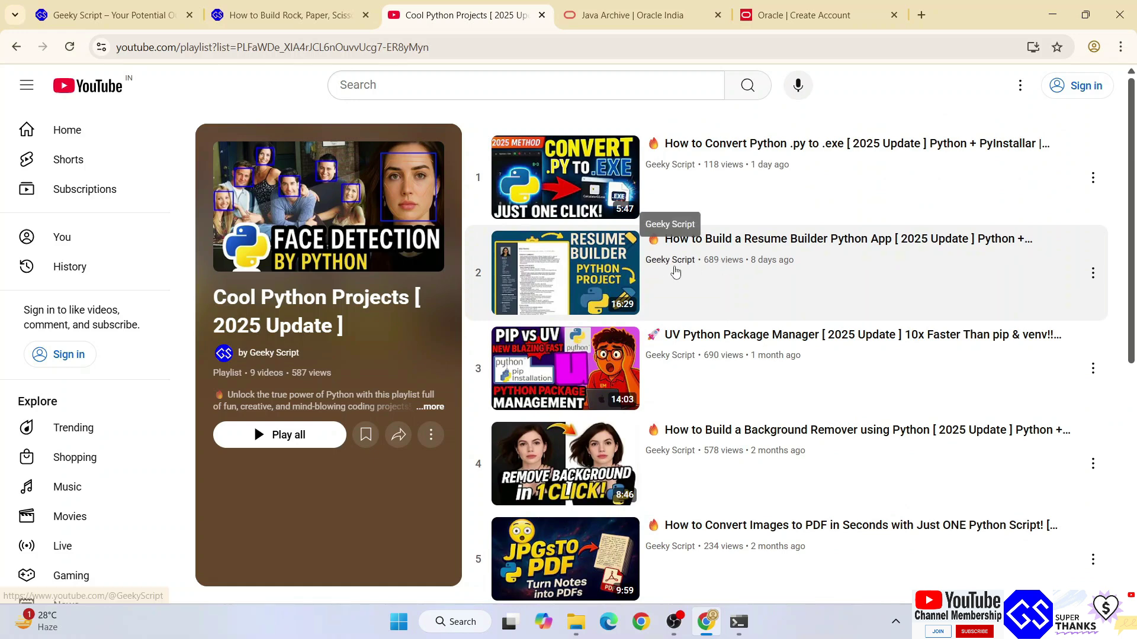
left_click(318, 16)
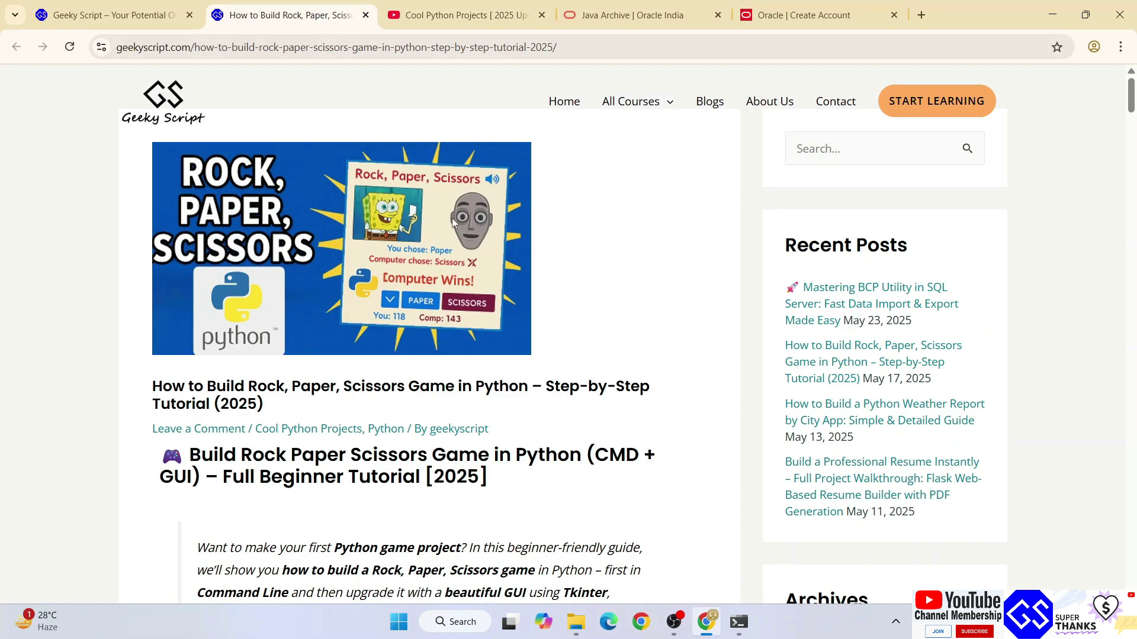
scroll(452, 219, "down", 2)
scroll(451, 220, "down", 2)
scroll(452, 222, "down", 5)
scroll(452, 224, "down", 6)
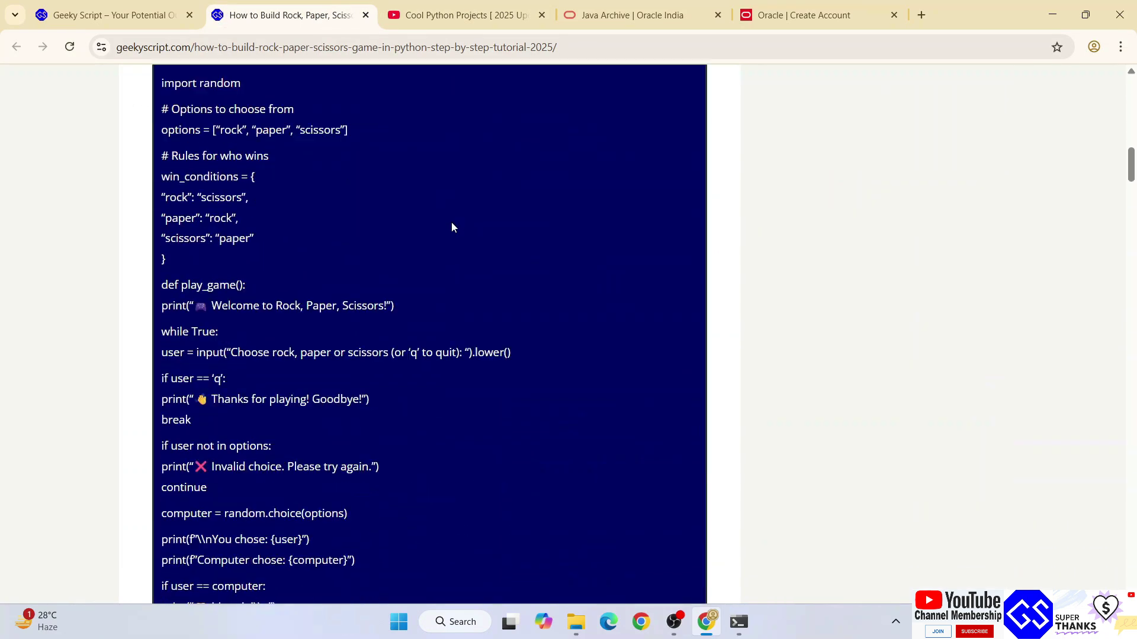
scroll(452, 228, "down", 1)
left_click_drag(354, 477, 244, 201)
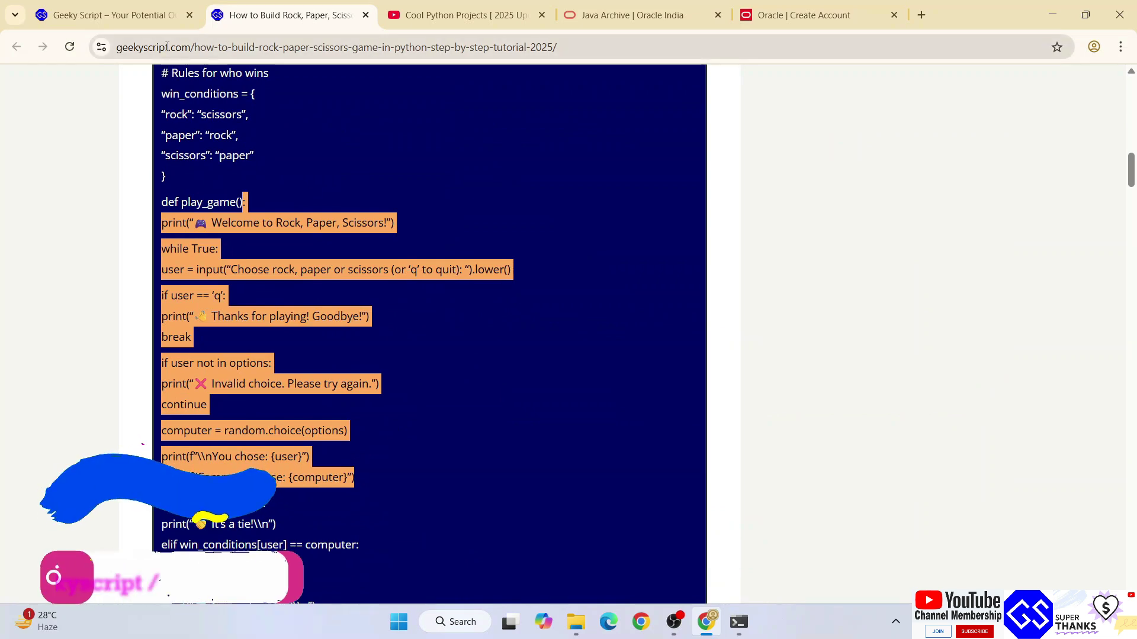
scroll(352, 161, "down", 5)
scroll(356, 168, "down", 5)
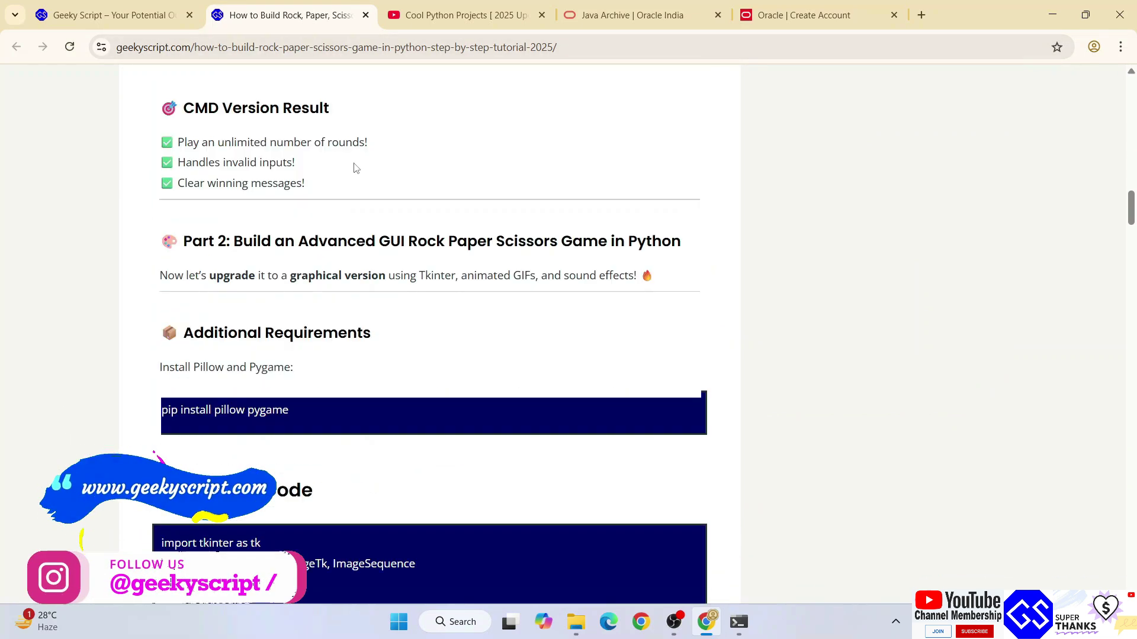
scroll(356, 168, "down", 5)
scroll(358, 170, "down", 5)
left_click(421, 19)
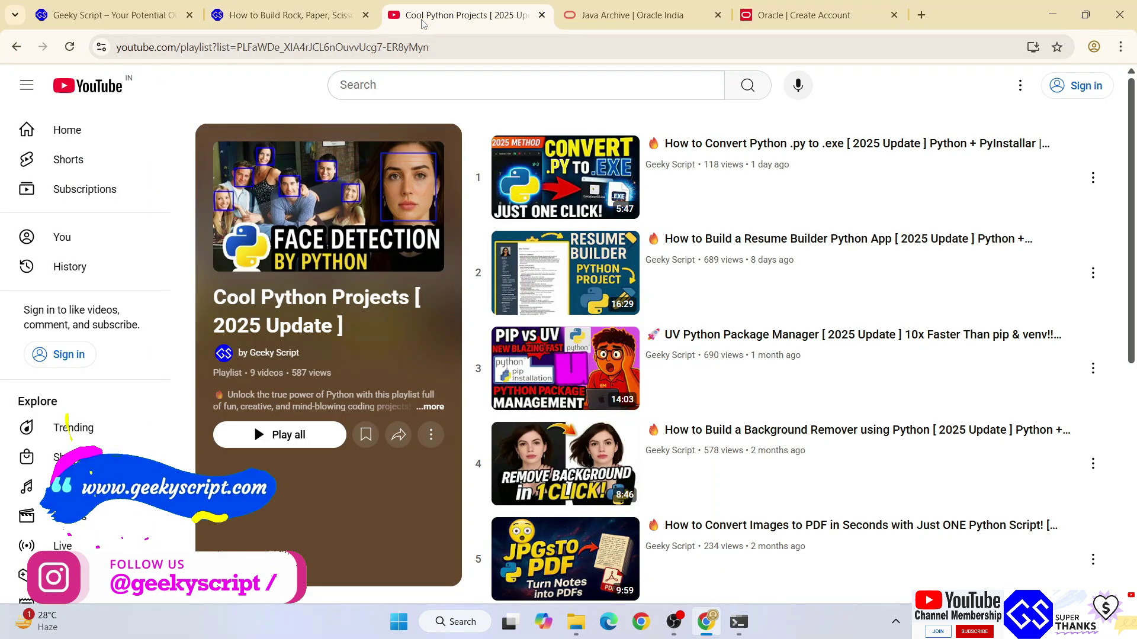